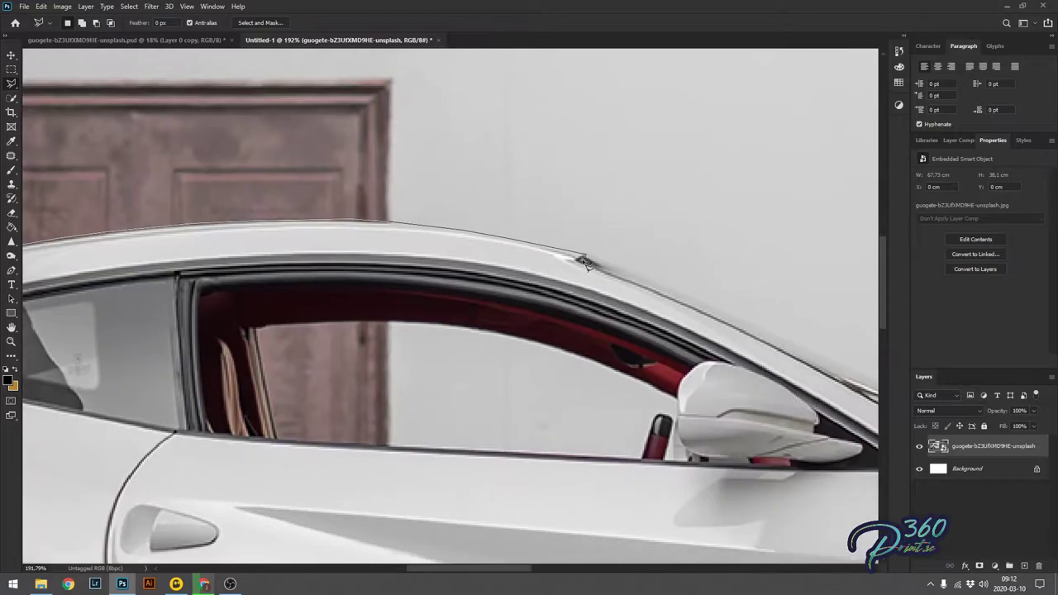
# Step: Trace the car's upper outline with the Polygonal Lasso along the roof, windshield pillar and hood
pyautogui.click(733, 383)
pyautogui.click(618, 352)
pyautogui.moveTo(836, 378)
pyautogui.mouseDown()
pyautogui.moveTo(598, 355)
pyautogui.moveTo(348, 287)
pyautogui.mouseUp()
pyautogui.click(818, 367)
pyautogui.click(423, 290)
pyautogui.click(494, 298)
pyautogui.click(518, 298)
pyautogui.moveTo(784, 321); pyautogui.dragTo(477, 301)
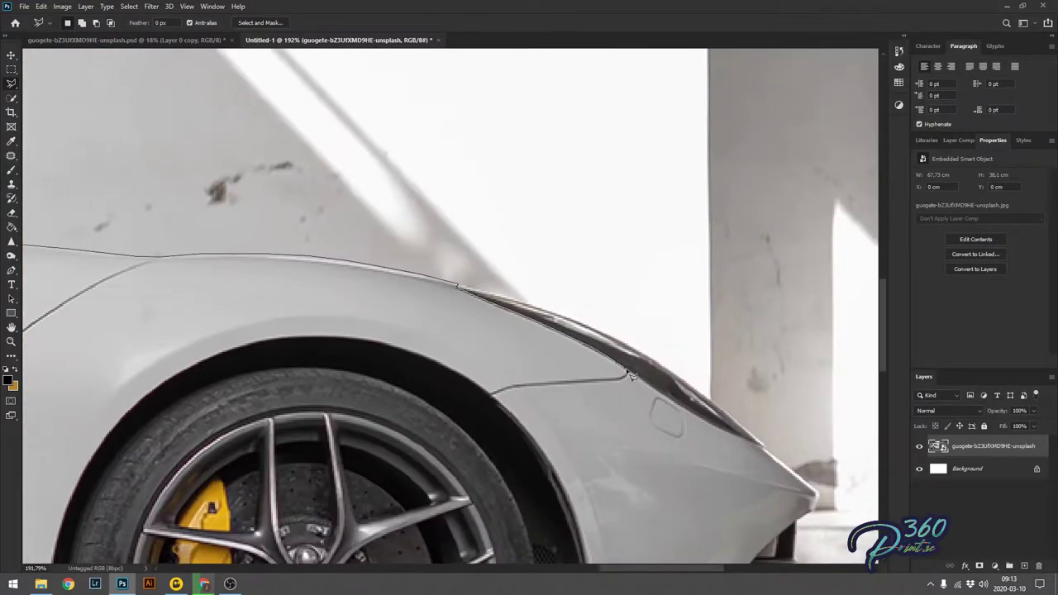
# Step: Continue the lasso outline around the headlight and front bumper and back along the car's underside to close the selection
pyautogui.moveTo(633, 374); pyautogui.dragTo(451, 267)
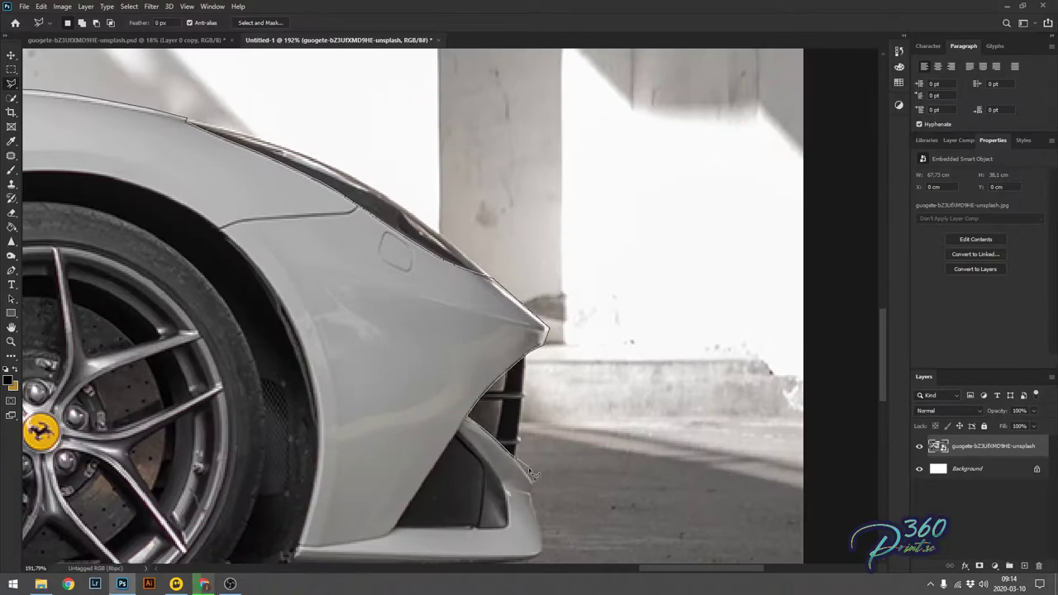
pyautogui.moveTo(547, 536); pyautogui.dragTo(636, 417)
pyautogui.click(382, 446)
pyautogui.moveTo(382, 447); pyautogui.dragTo(762, 463)
pyautogui.click(284, 444)
# Step: Enter Quick Mask mode and paint the front and rear wheels and their arches out of the selection at 100% brush opacity
pyautogui.scroll(-3, 485, 430)
pyautogui.press('q')
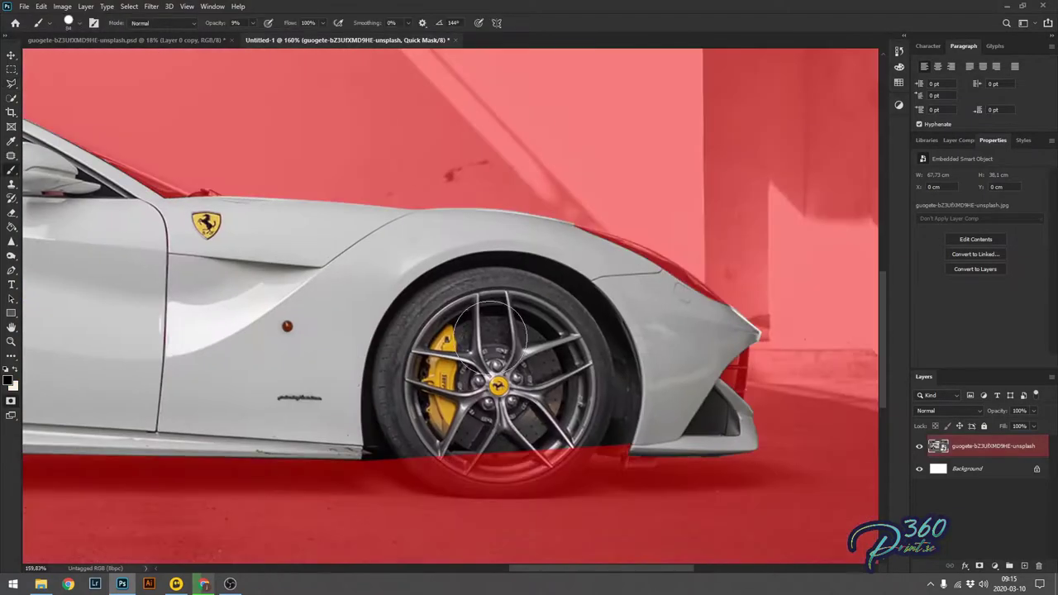
pyautogui.press('b')
pyautogui.moveTo(451, 465); pyautogui.dragTo(570, 369)
pyautogui.scroll(5, 579, 372)
pyautogui.moveTo(592, 284)
pyautogui.mouseDown()
pyautogui.moveTo(594, 255)
pyautogui.moveTo(521, 386)
pyautogui.mouseUp()
pyautogui.moveTo(522, 367)
pyautogui.mouseDown()
pyautogui.moveTo(553, 340)
pyautogui.moveTo(592, 338)
pyautogui.moveTo(623, 401)
pyautogui.mouseUp()
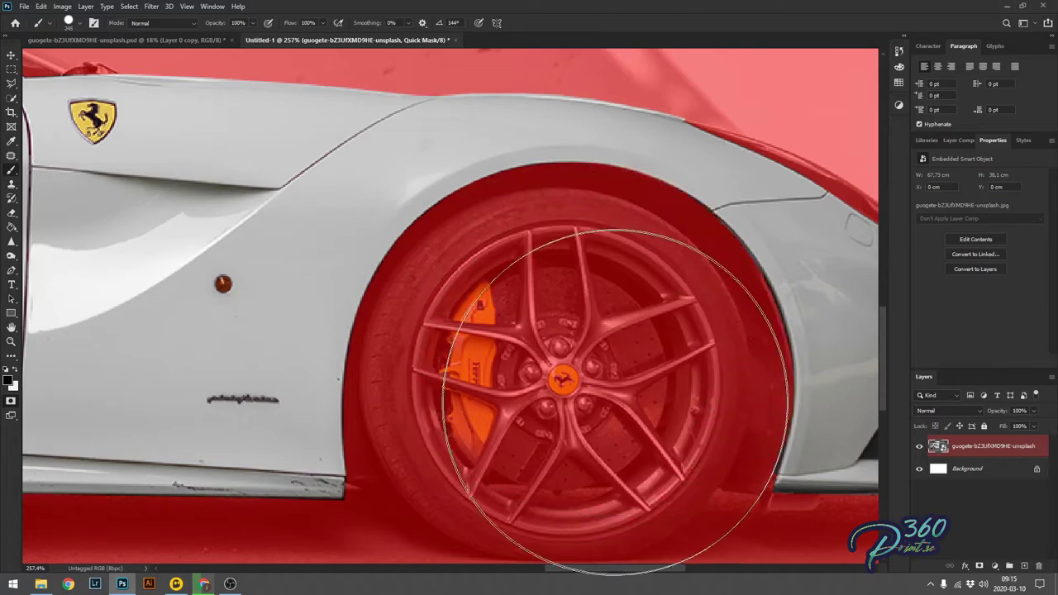
pyautogui.scroll(-3, 584, 361)
pyautogui.moveTo(99, 310); pyautogui.dragTo(366, 322)
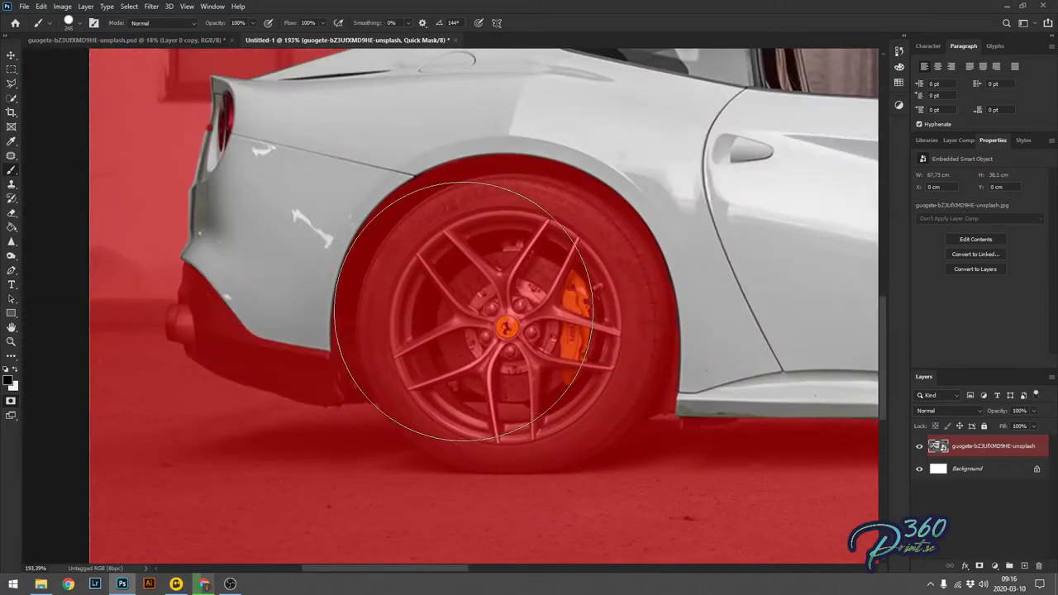
# Step: Mask out the tail light with a smaller brush, switching paint colors to clean up its edges
pyautogui.scroll(3, 308, 191)
pyautogui.scroll(3, 308, 190)
pyautogui.press('[')
pyautogui.press('[')
pyautogui.press('[')
pyautogui.press('[')
pyautogui.moveTo(341, 129); pyautogui.dragTo(340, 167)
pyautogui.moveTo(332, 235); pyautogui.dragTo(334, 149)
pyautogui.scroll(6, 269, 207)
pyautogui.moveTo(373, 208); pyautogui.dragTo(379, 294)
pyautogui.press('x')
pyautogui.moveTo(410, 258); pyautogui.dragTo(112, 502)
# Step: Mask out the thin dark gap on the rear deck beneath the sloping roofline with a very small brush
pyautogui.press('[')
pyautogui.press('[')
pyautogui.moveTo(666, 232); pyautogui.dragTo(395, 254)
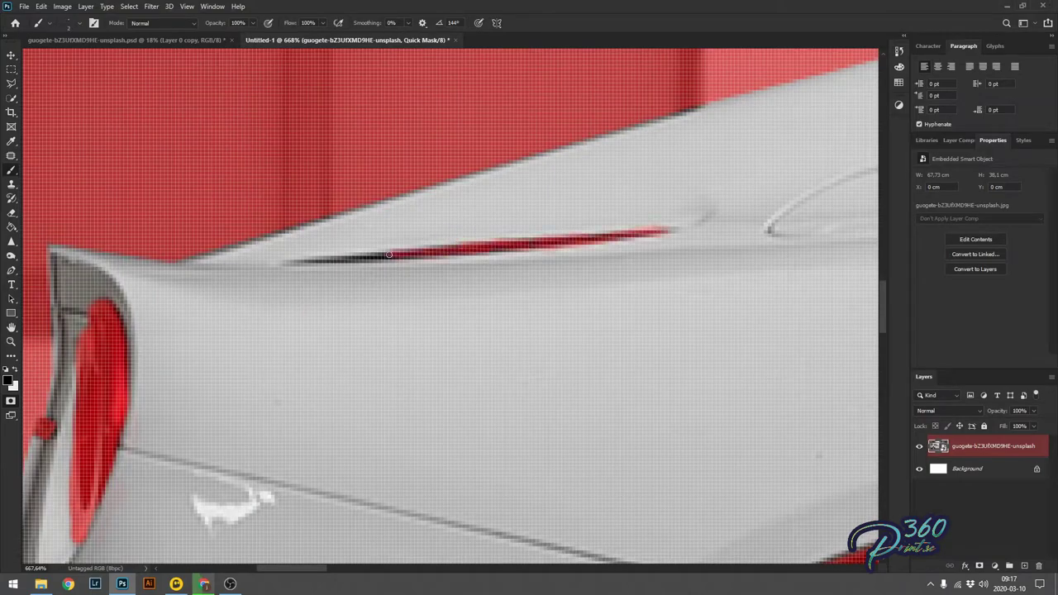
pyautogui.moveTo(312, 260); pyautogui.dragTo(293, 263)
# Step: Paint the side windows out of the selection with an enlarged brush
pyautogui.press('x')
pyautogui.scroll(-7, 669, 189)
pyautogui.moveTo(827, 116); pyautogui.dragTo(232, 43)
pyautogui.press(']')
pyautogui.press(']')
pyautogui.press(']')
pyautogui.press(']')
pyautogui.press(']')
pyautogui.press(']')
pyautogui.press(']')
pyautogui.press(']')
pyautogui.press(']')
pyautogui.press(']')
pyautogui.press(']')
pyautogui.press('x')
pyautogui.moveTo(327, 186)
pyautogui.mouseDown()
pyautogui.moveTo(406, 171)
pyautogui.moveTo(343, 252)
pyautogui.moveTo(422, 277)
pyautogui.mouseUp()
pyautogui.moveTo(421, 157)
pyautogui.mouseDown()
pyautogui.moveTo(501, 157)
pyautogui.moveTo(691, 213)
pyautogui.moveTo(430, 228)
pyautogui.mouseUp()
pyautogui.moveTo(347, 132); pyautogui.dragTo(645, 203)
pyautogui.moveTo(397, 285); pyautogui.dragTo(643, 293)
# Step: Refine the mask along the side window edges and the rear corner of the quarter window with a smaller brush
pyautogui.press('[')
pyautogui.press('[')
pyautogui.press('[')
pyautogui.press('[')
pyautogui.press('[')
pyautogui.press('[')
pyautogui.moveTo(654, 260)
pyautogui.mouseDown()
pyautogui.moveTo(693, 292)
pyautogui.moveTo(692, 170)
pyautogui.moveTo(416, 110)
pyautogui.moveTo(190, 116)
pyautogui.mouseUp()
pyautogui.moveTo(196, 110)
pyautogui.mouseDown()
pyautogui.moveTo(420, 281)
pyautogui.moveTo(339, 287)
pyautogui.mouseUp()
pyautogui.press('x')
pyautogui.hscroll(-3, 330, 282)
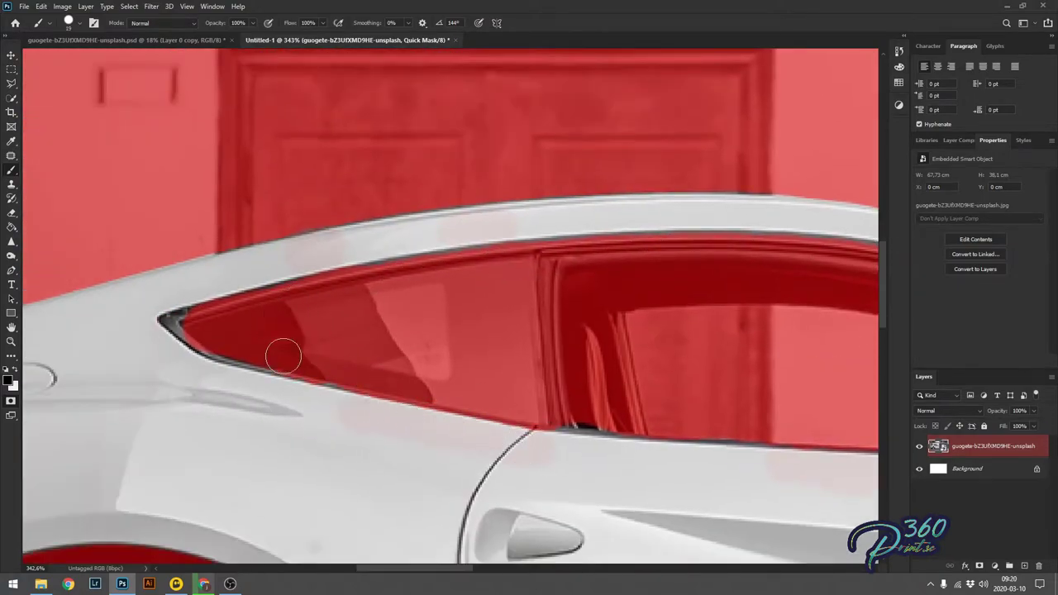
pyautogui.moveTo(187, 315); pyautogui.dragTo(168, 320)
pyautogui.press('q')
pyautogui.press('q')
pyautogui.moveTo(695, 436); pyautogui.dragTo(288, 369)
pyautogui.moveTo(661, 380); pyautogui.dragTo(691, 274)
# Step: Mask out the dark trim around the side mirror, the fender badge and the front bumper's air intake
pyautogui.hscroll(3, 722, 298)
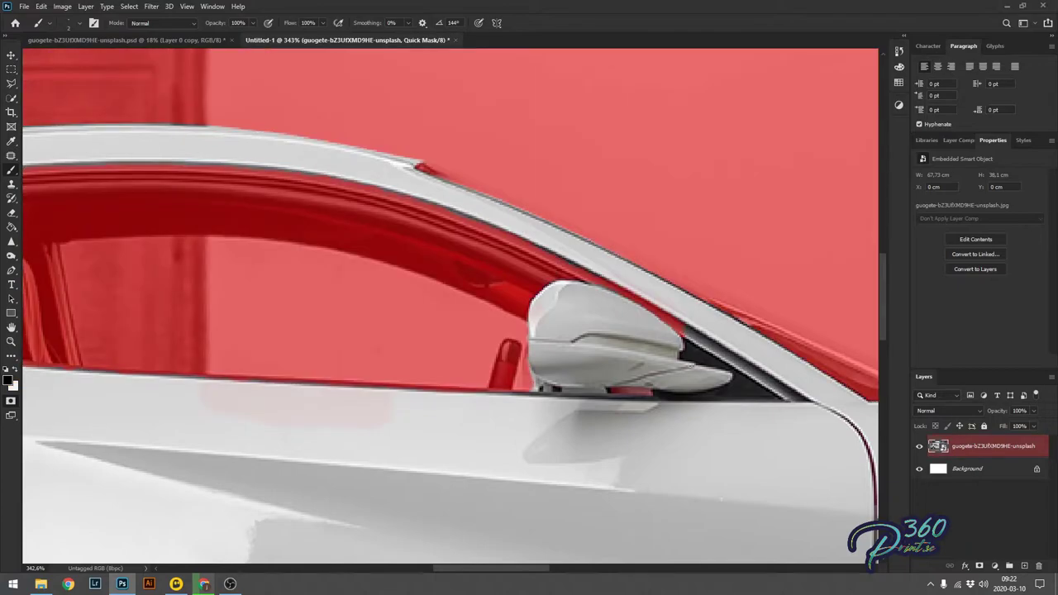
pyautogui.hscroll(1, 507, 398)
pyautogui.press('x')
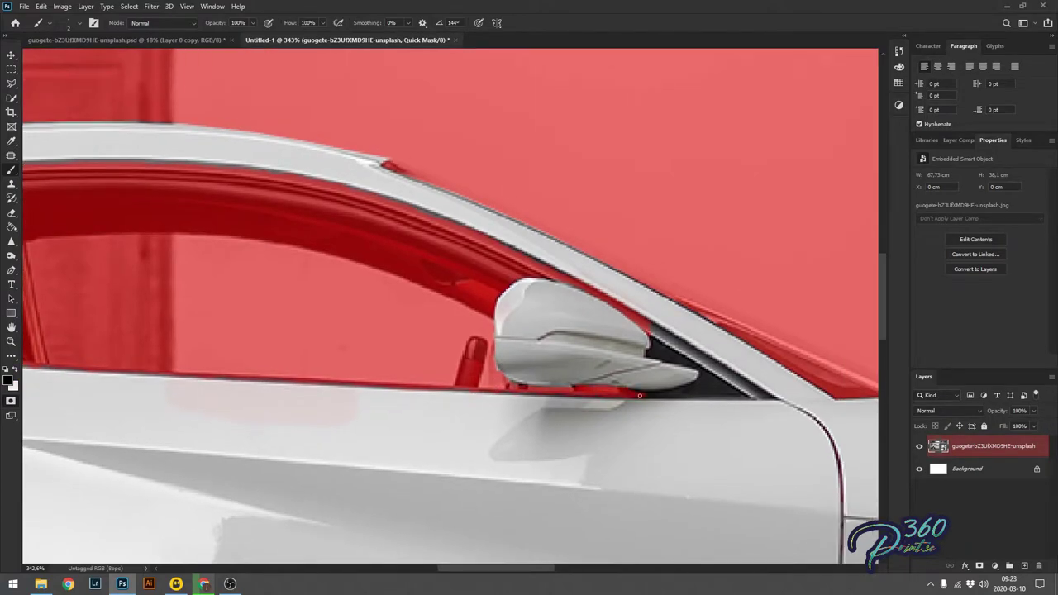
pyautogui.moveTo(662, 333); pyautogui.dragTo(699, 364)
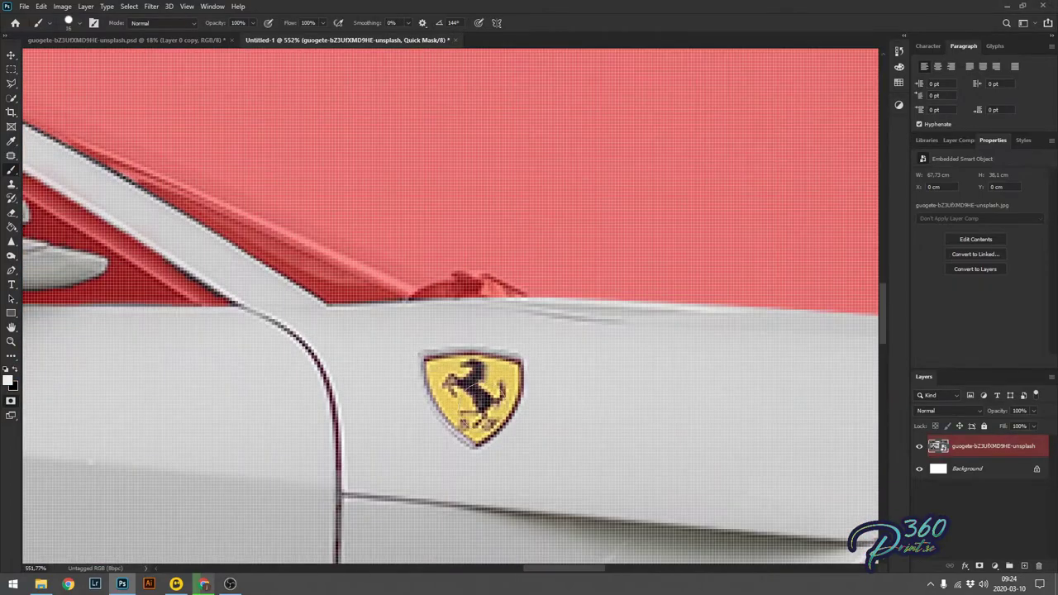
pyautogui.moveTo(435, 368)
pyautogui.mouseDown()
pyautogui.moveTo(497, 422)
pyautogui.moveTo(488, 364)
pyautogui.moveTo(514, 341)
pyautogui.mouseUp()
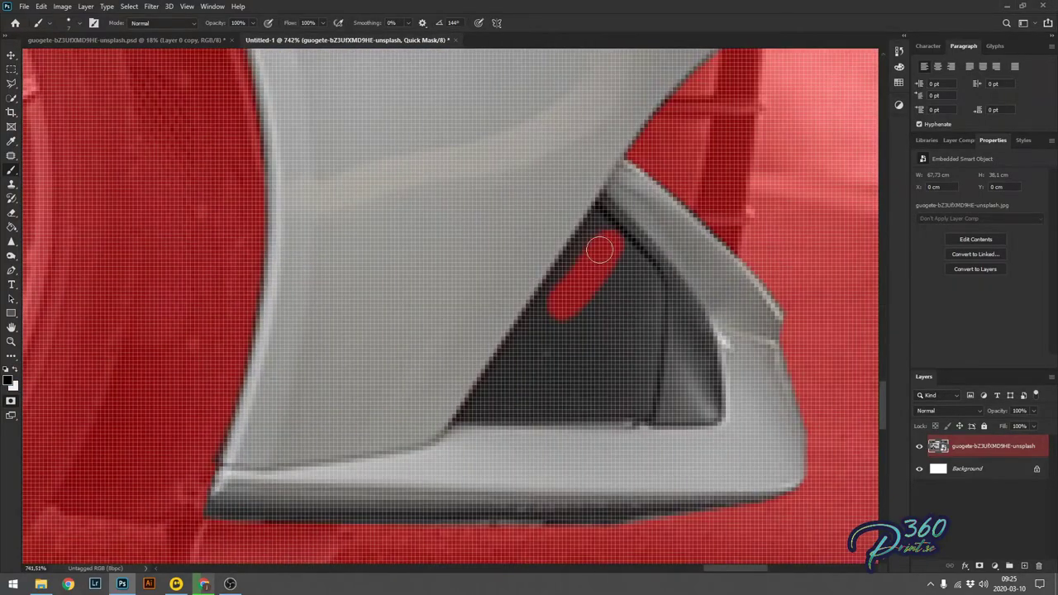
pyautogui.moveTo(599, 250)
pyautogui.mouseDown()
pyautogui.moveTo(597, 408)
pyautogui.moveTo(679, 320)
pyautogui.moveTo(531, 334)
pyautogui.moveTo(592, 238)
pyautogui.moveTo(618, 237)
pyautogui.mouseUp()
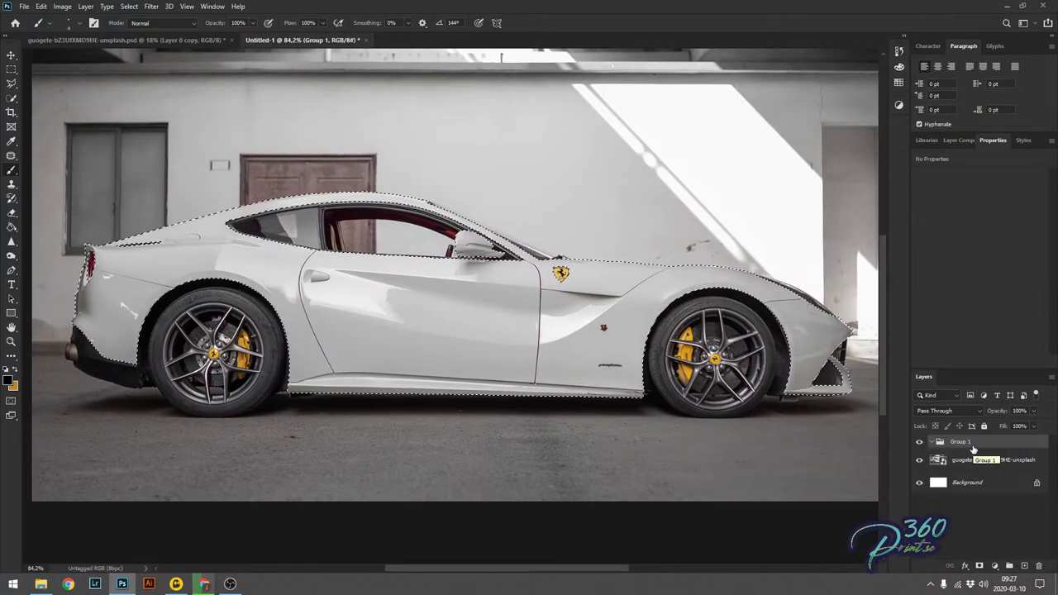
# Step: Add a layer mask to Group 1 from the car body selection
pyautogui.hotkey('alt', 'Tab')
pyautogui.hotkey('alt', 'Tab')
pyautogui.hotkey('alt', 'Tab')
pyautogui.click(979, 568)
pyautogui.click(980, 566)
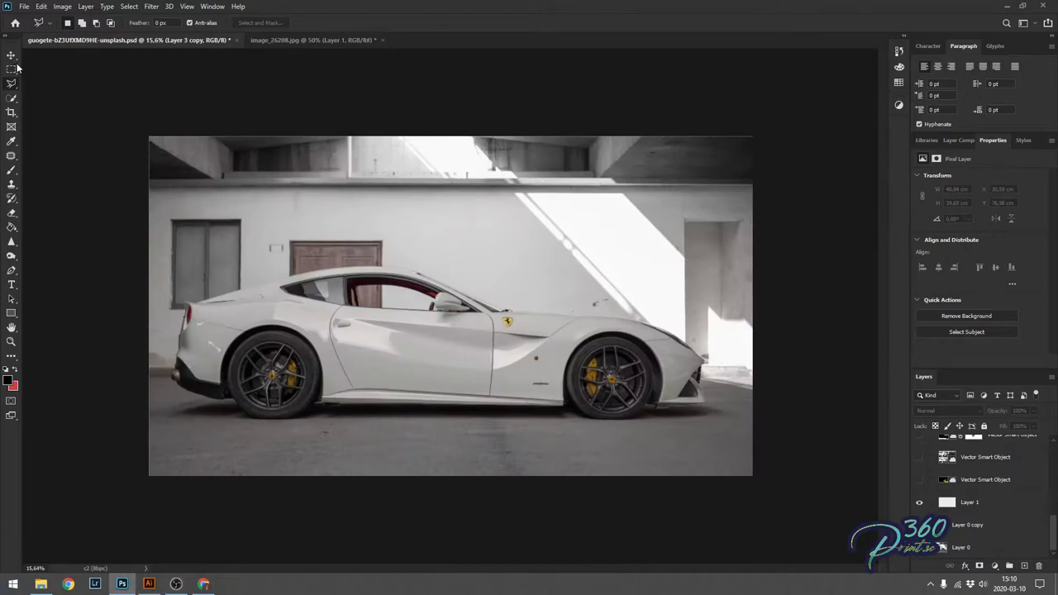
# Step: Show the camouflage graphic layer and the masked black streak graphic layer above it on the car body
pyautogui.click(11, 55)
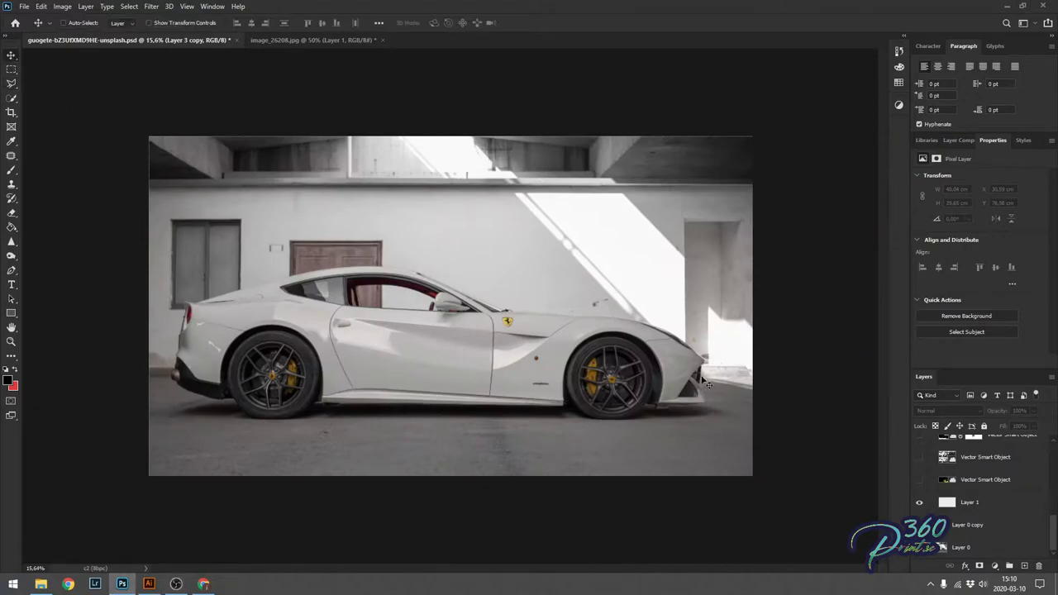
pyautogui.click(920, 482)
pyautogui.click(919, 482)
pyautogui.scroll(1, 922, 490)
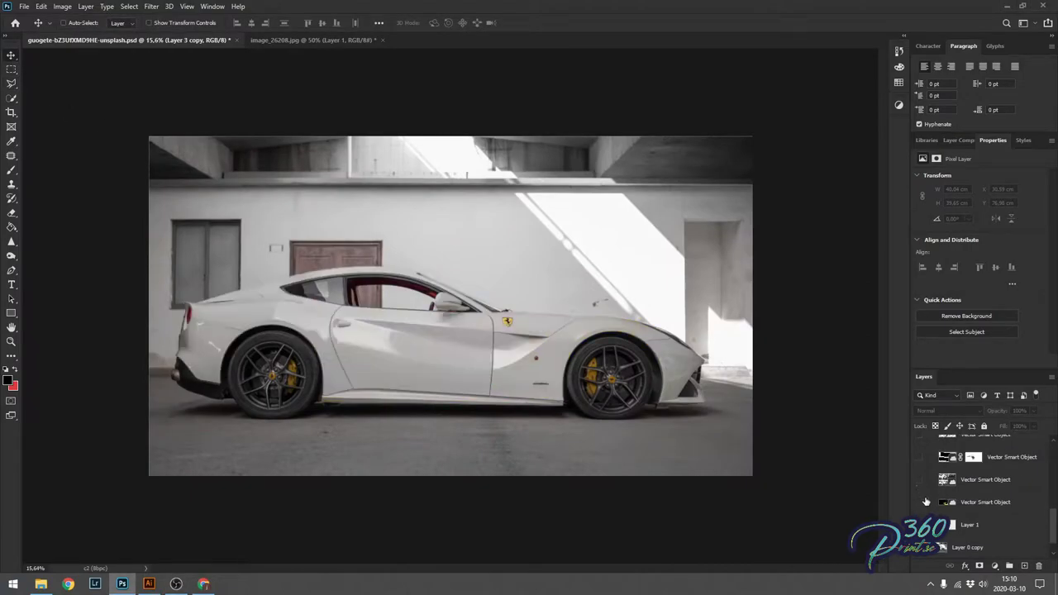
pyautogui.click(920, 482)
pyautogui.scroll(1, 920, 487)
pyautogui.click(920, 488)
# Step: Show the green tech-pattern graphic layer and the lime-green Layer 5
pyautogui.scroll(1, 921, 486)
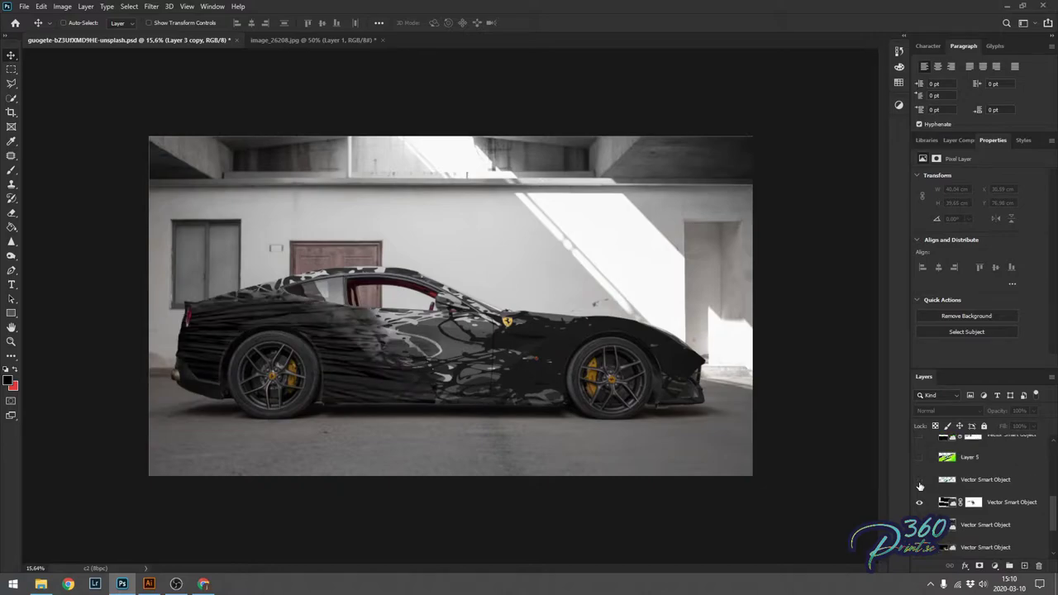
pyautogui.click(920, 488)
pyautogui.scroll(1, 920, 489)
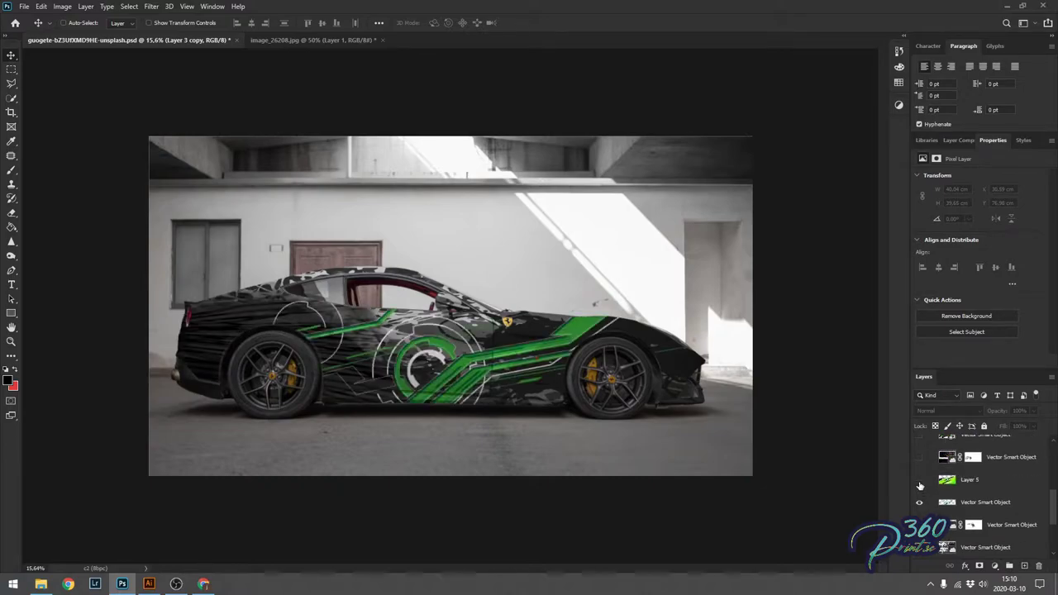
pyautogui.click(921, 481)
pyautogui.scroll(3, 468, 358)
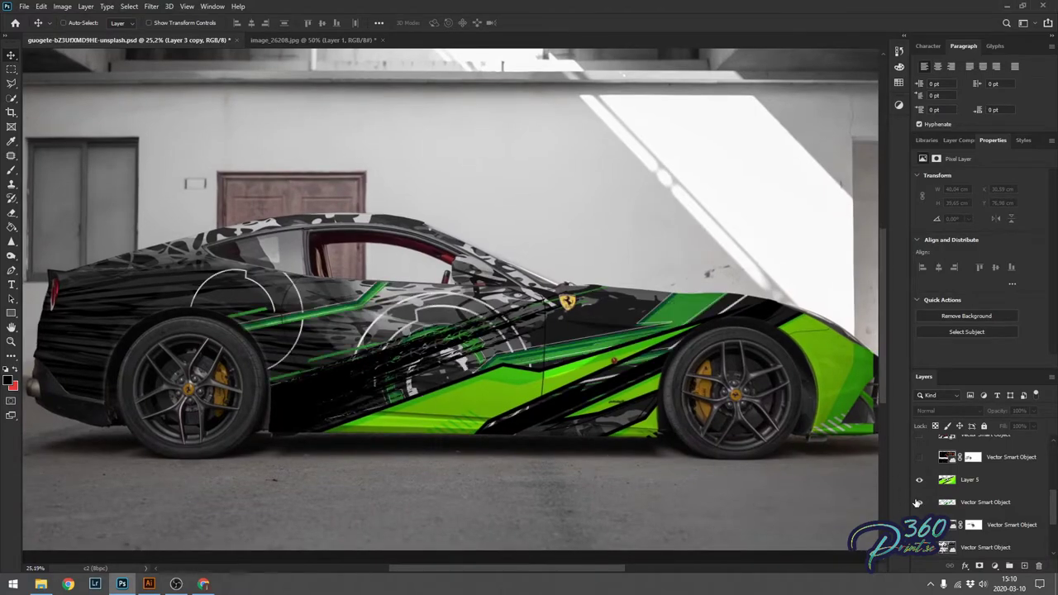
# Step: Reposition the green tech-pattern graphic and stretch it to 175.05 cm wide and 67.31 cm high
pyautogui.click(649, 296)
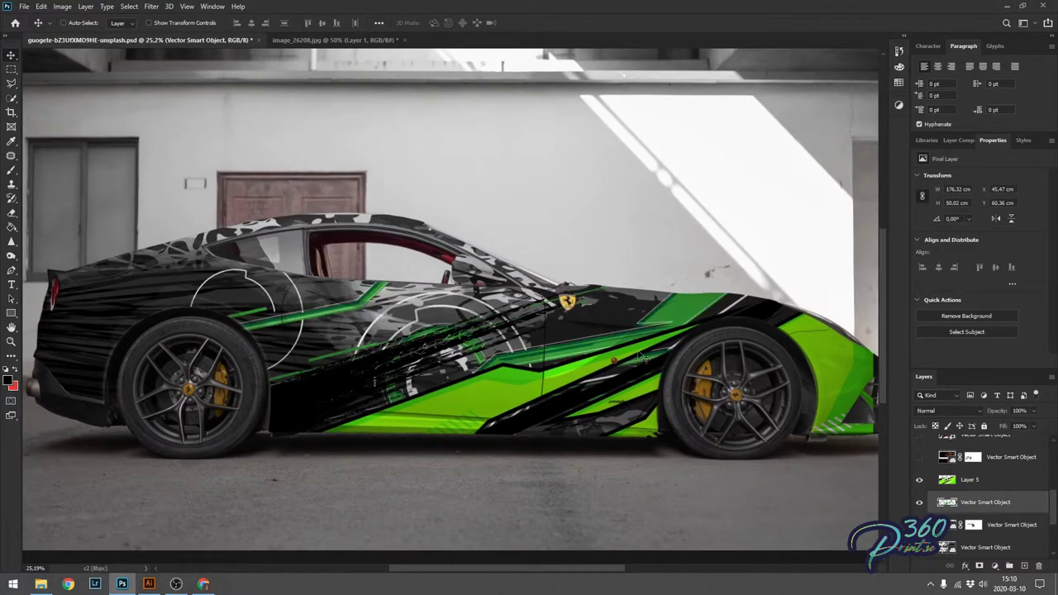
pyautogui.moveTo(679, 319); pyautogui.dragTo(668, 297)
pyautogui.hotkey('ctrl', 't')
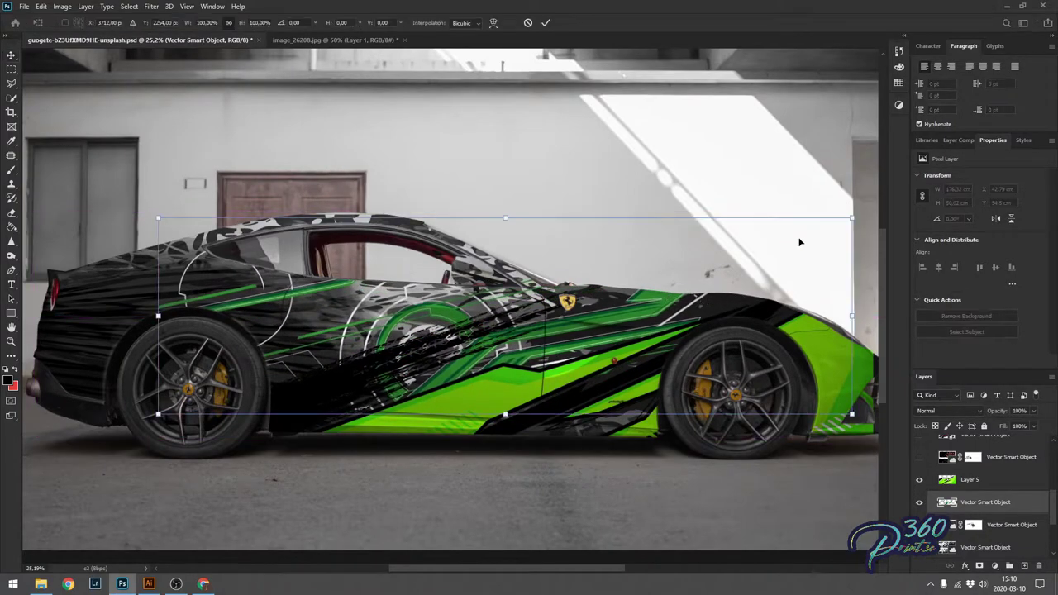
pyautogui.moveTo(859, 217); pyautogui.dragTo(815, 177)
pyautogui.press('Return')
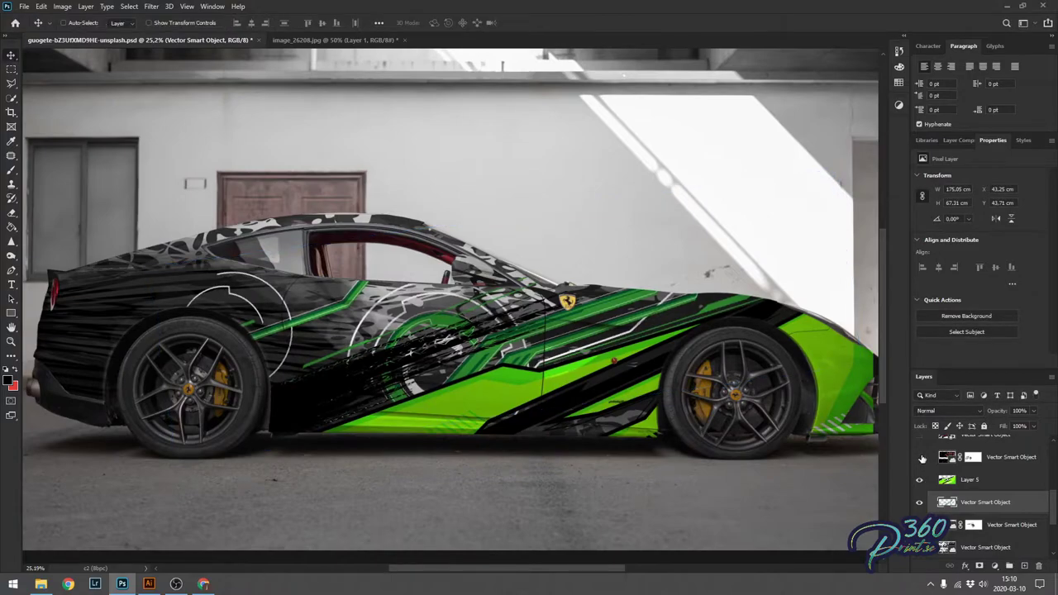
# Step: Show the masked orange hexagon graphic layer and briefly toggle the graphic layer above it
pyautogui.click(922, 459)
pyautogui.scroll(1, 922, 460)
pyautogui.click(922, 461)
pyautogui.click(922, 463)
pyautogui.scroll(1, 922, 470)
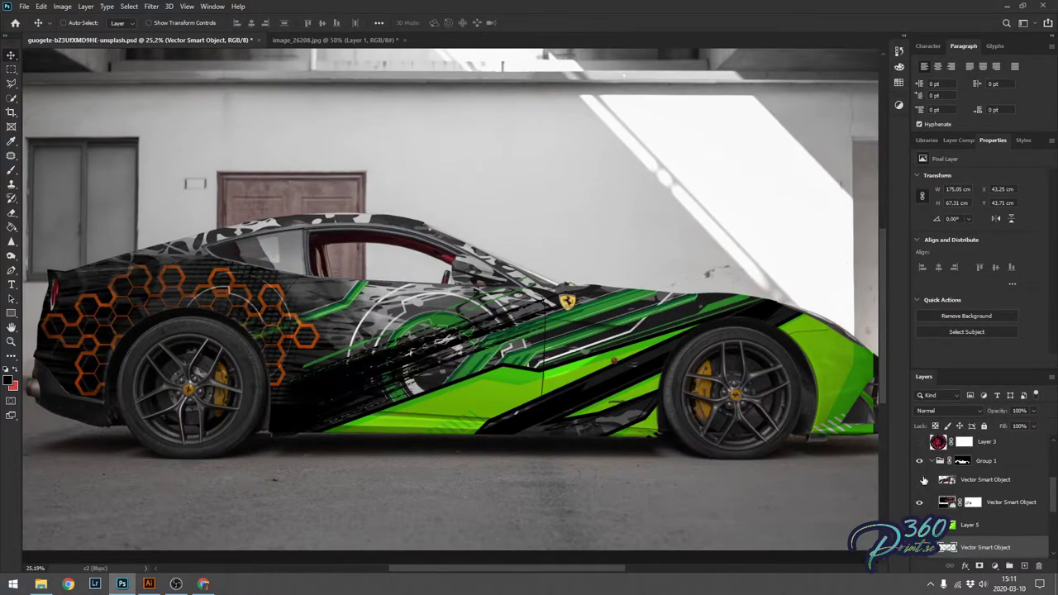
pyautogui.scroll(-1, 925, 508)
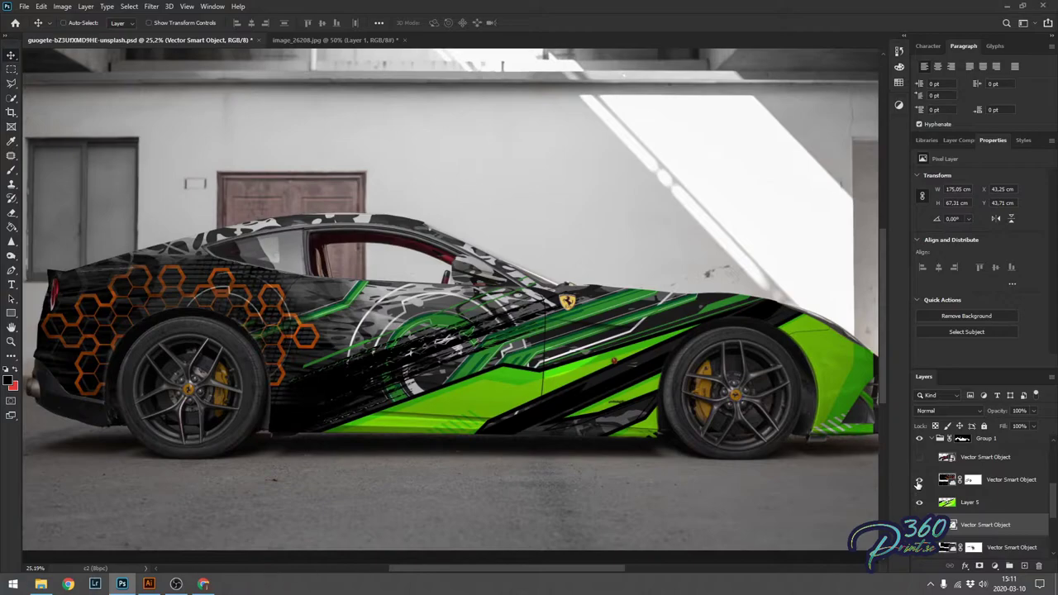
# Step: Show the red wheels on Layer 3 and Layer 3 copy, and the rear spoiler on Layer 6
pyautogui.scroll(3, 919, 460)
pyautogui.click(920, 487)
pyautogui.click(919, 449)
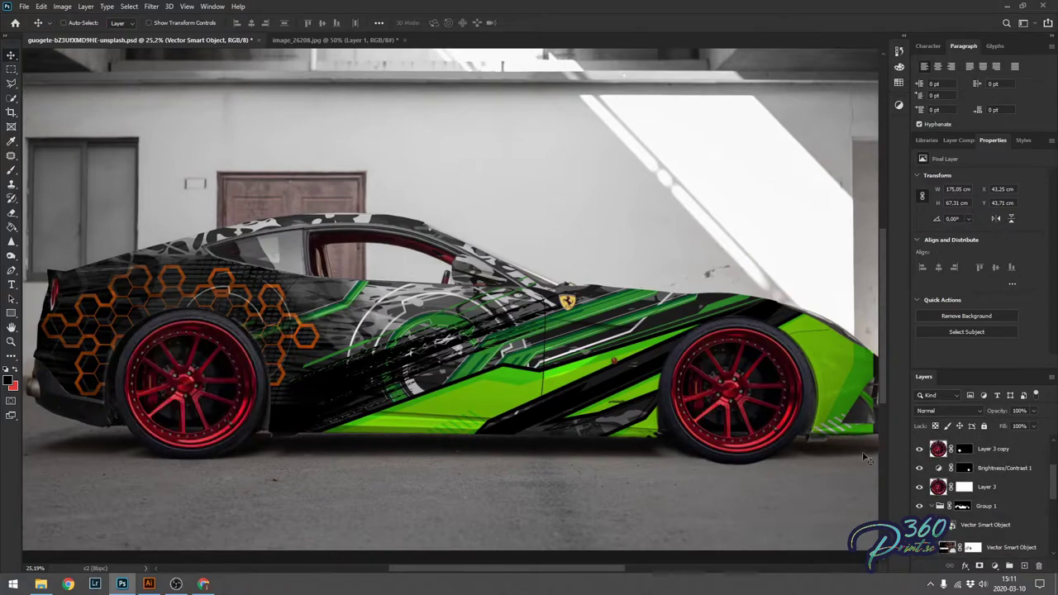
pyautogui.scroll(-1, 772, 445)
pyautogui.scroll(2, 938, 488)
pyautogui.click(919, 471)
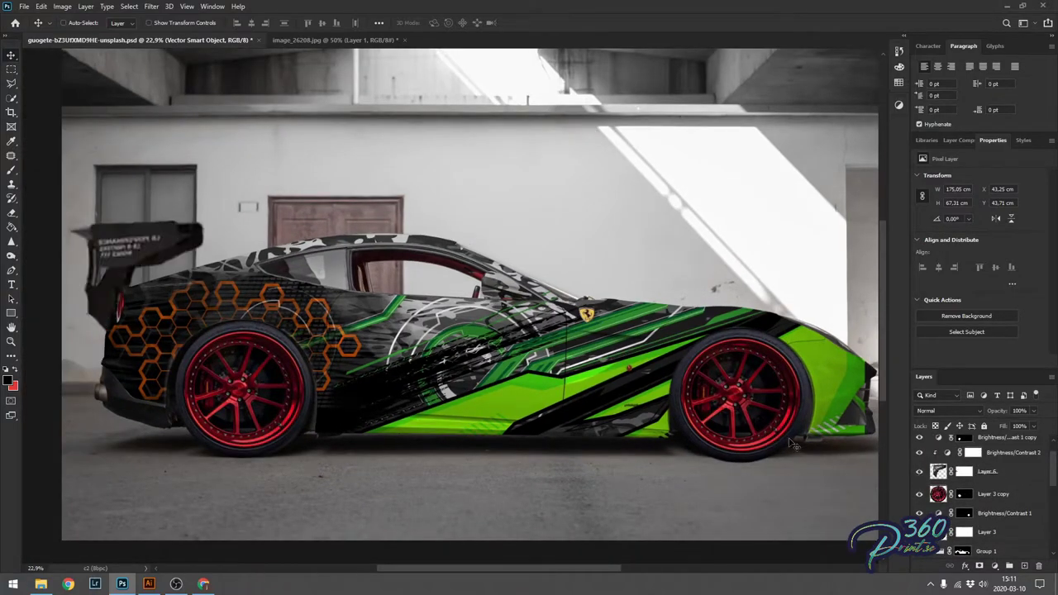
# Step: Preview the hidden graphic layer at the top of Group 1 by toggling its visibility
pyautogui.scroll(-1, 775, 441)
pyautogui.scroll(-5, 931, 476)
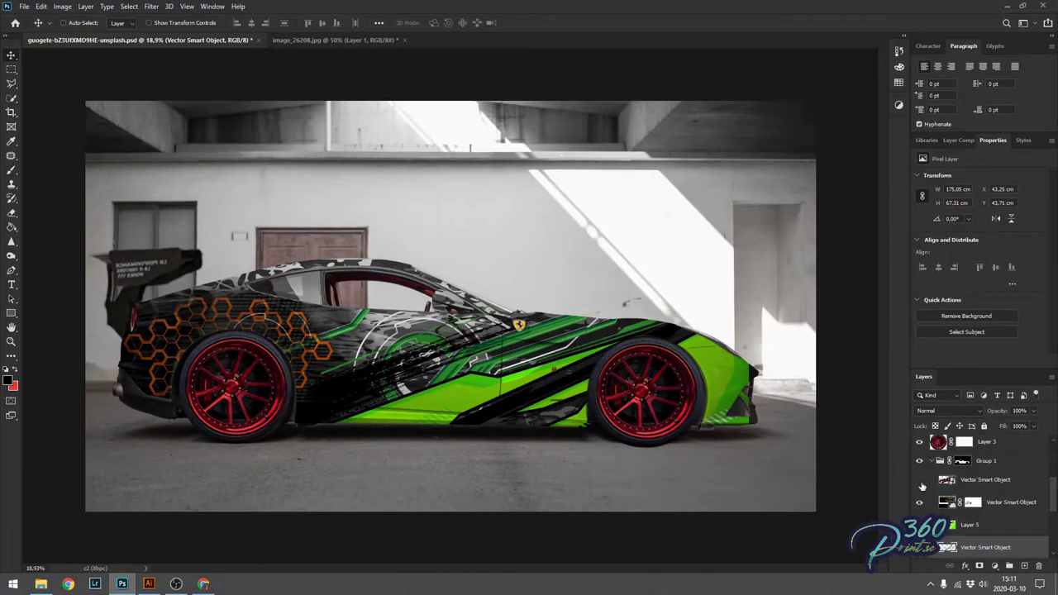
pyautogui.click(918, 483)
pyautogui.click(919, 483)
# Step: Place the winged serpent graphic from the Stock Templates library on the car door and scale it up
pyautogui.click(927, 139)
pyautogui.scroll(-5, 1001, 257)
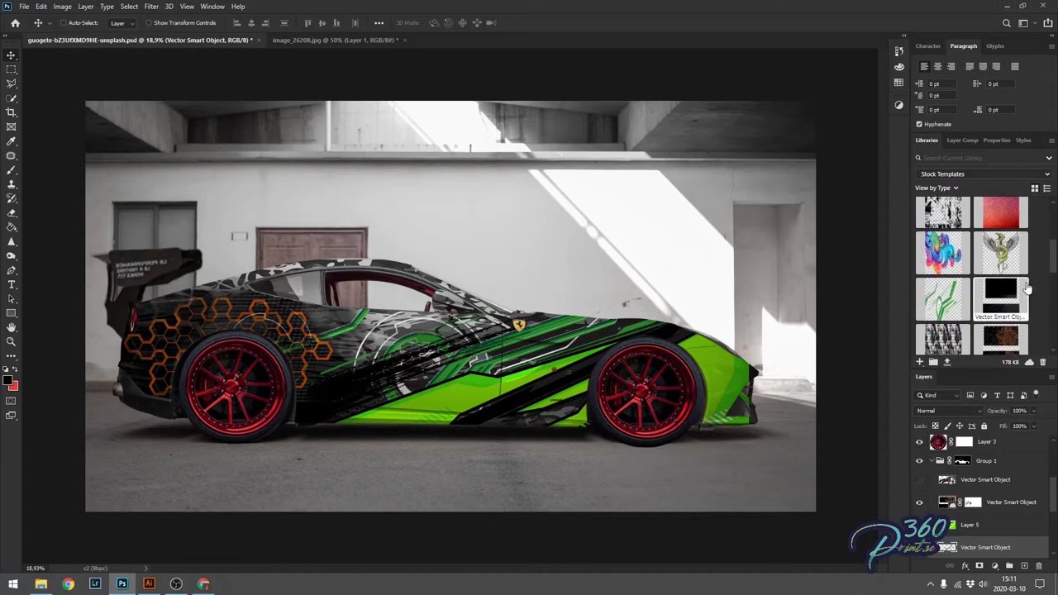
pyautogui.click(1004, 258)
pyautogui.moveTo(426, 360); pyautogui.dragTo(526, 260)
pyautogui.moveTo(452, 343); pyautogui.dragTo(408, 405)
pyautogui.press('Return')
# Step: Shift the winged serpent graphic toward the rear of the door and raise its layer to the top of Group 1
pyautogui.scroll(3, 411, 341)
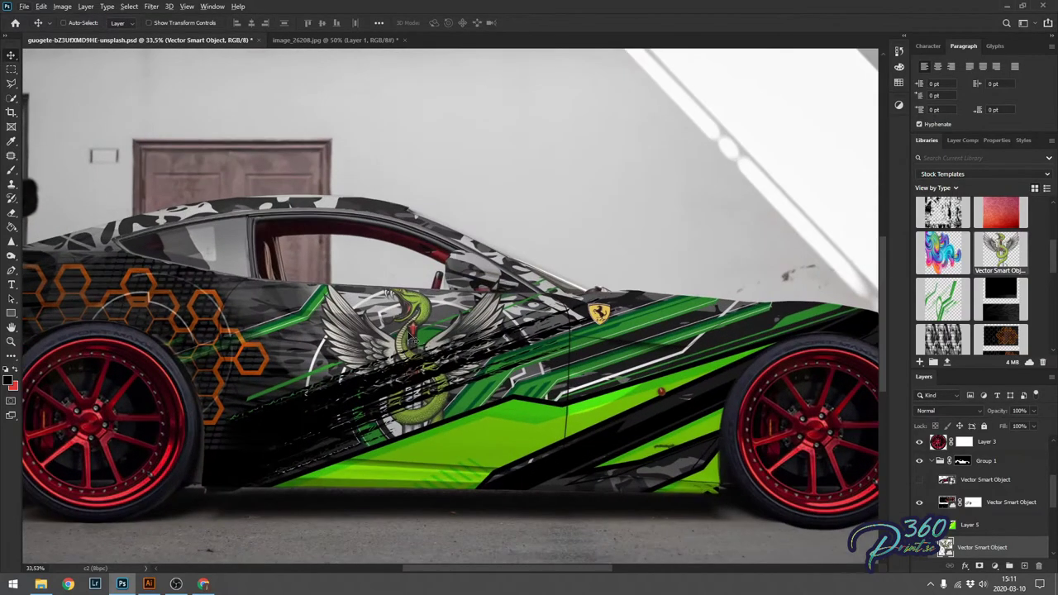
pyautogui.moveTo(411, 329); pyautogui.dragTo(366, 334)
pyautogui.moveTo(970, 550); pyautogui.dragTo(966, 480)
pyautogui.scroll(-3, 519, 351)
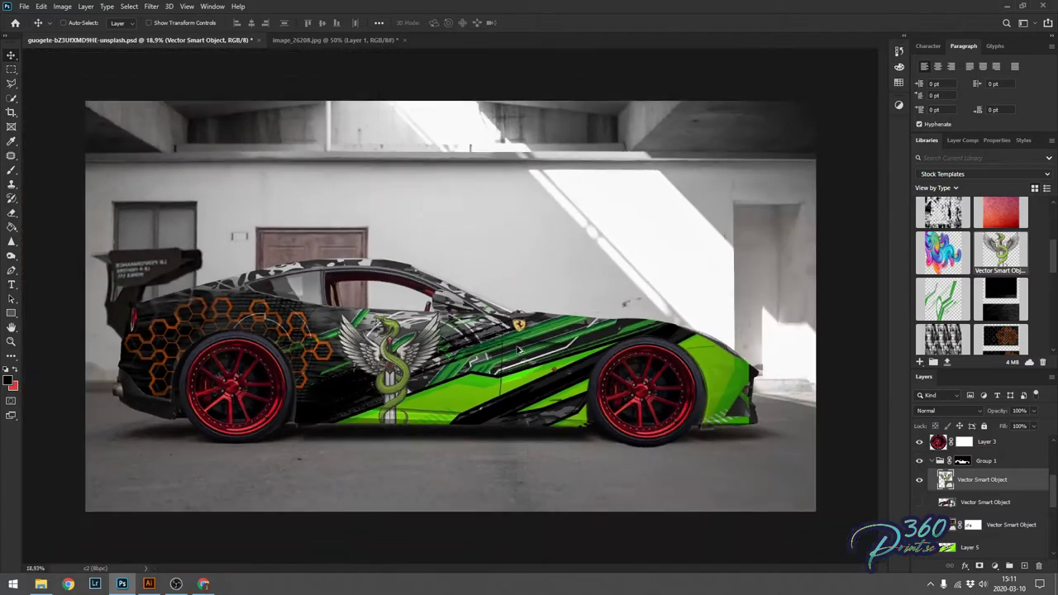
# Step: Move the winged serpent graphic onto the car's front end and resize it to fit the bumper area
pyautogui.moveTo(385, 379); pyautogui.dragTo(726, 400)
pyautogui.hotkey('ctrl', 't')
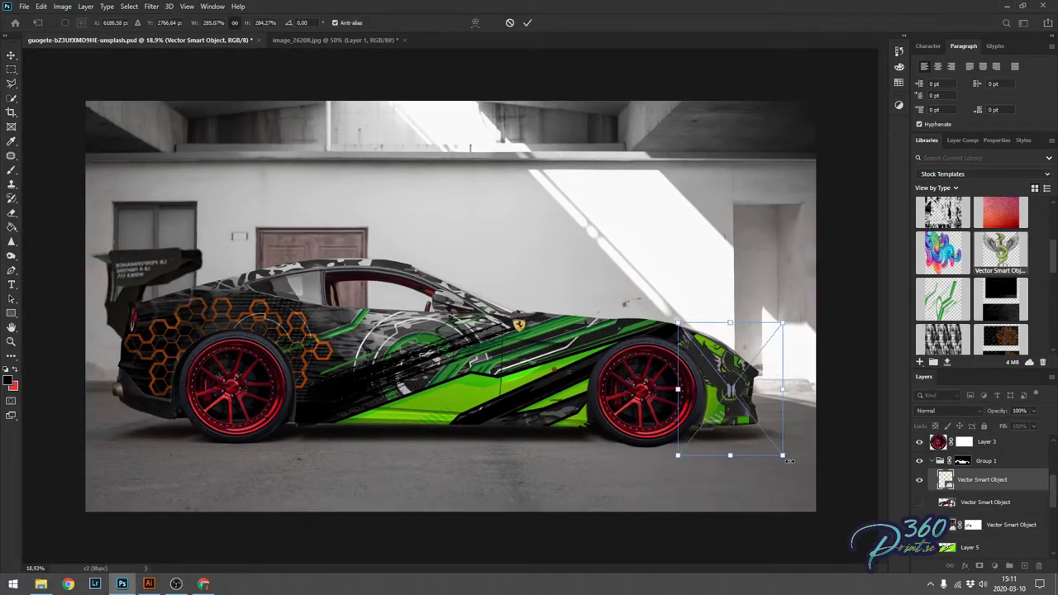
pyautogui.moveTo(790, 464); pyautogui.dragTo(755, 409)
pyautogui.press('Return')
# Step: Delete the winged serpent graphic layer
pyautogui.scroll(2, 734, 410)
pyautogui.scroll(-1, 733, 411)
pyautogui.moveTo(451, 364); pyautogui.dragTo(544, 386)
pyautogui.scroll(-1, 858, 400)
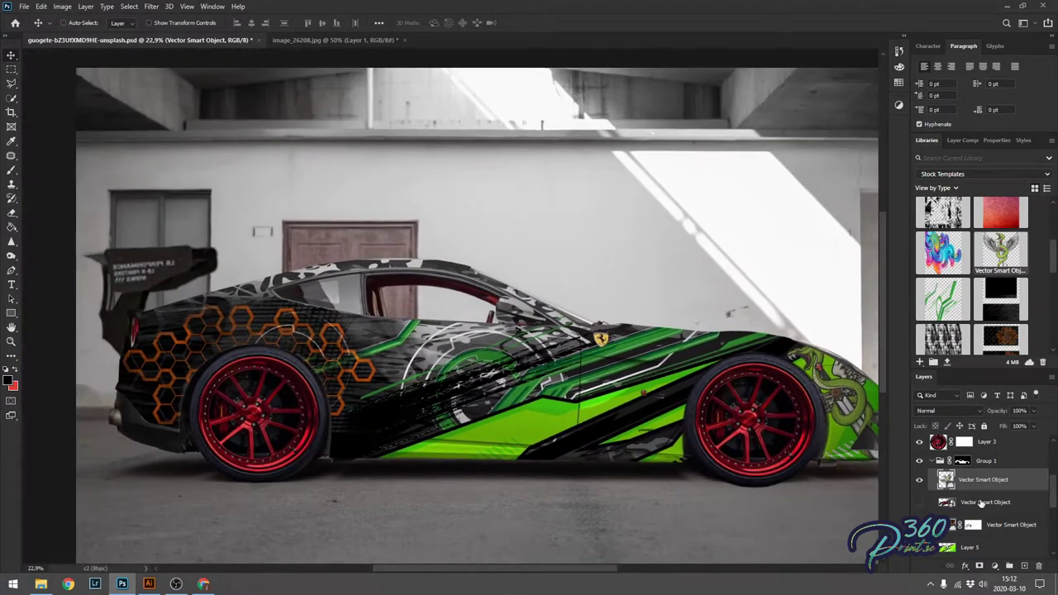
pyautogui.press('Delete')
# Step: Browse the graphics in the Stock Templates library
pyautogui.scroll(-5, 1023, 304)
pyautogui.scroll(7, 1023, 303)
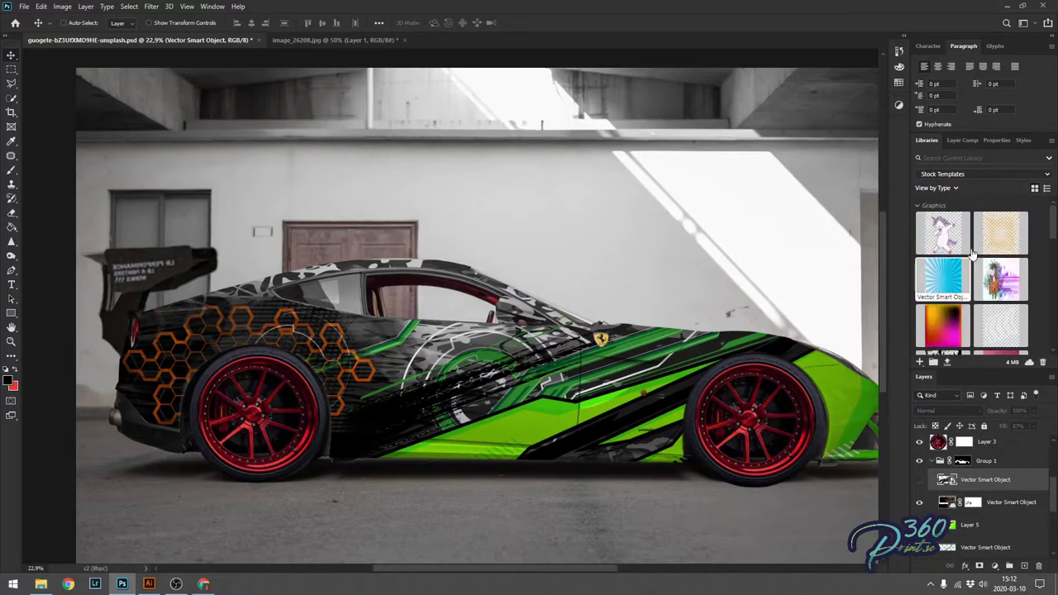
pyautogui.click(989, 174)
pyautogui.click(989, 175)
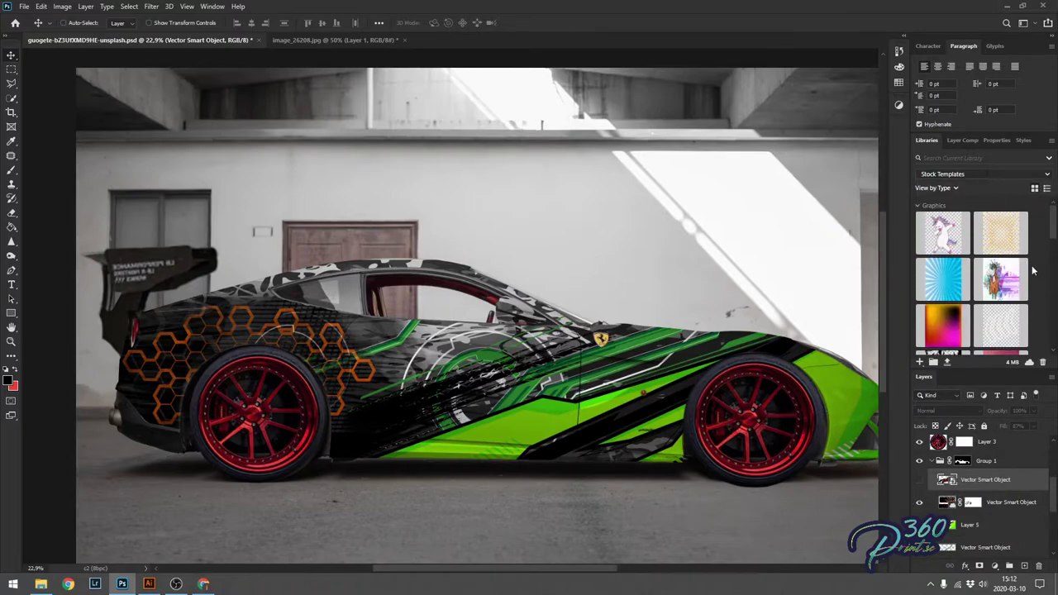
pyautogui.scroll(-2, 573, 364)
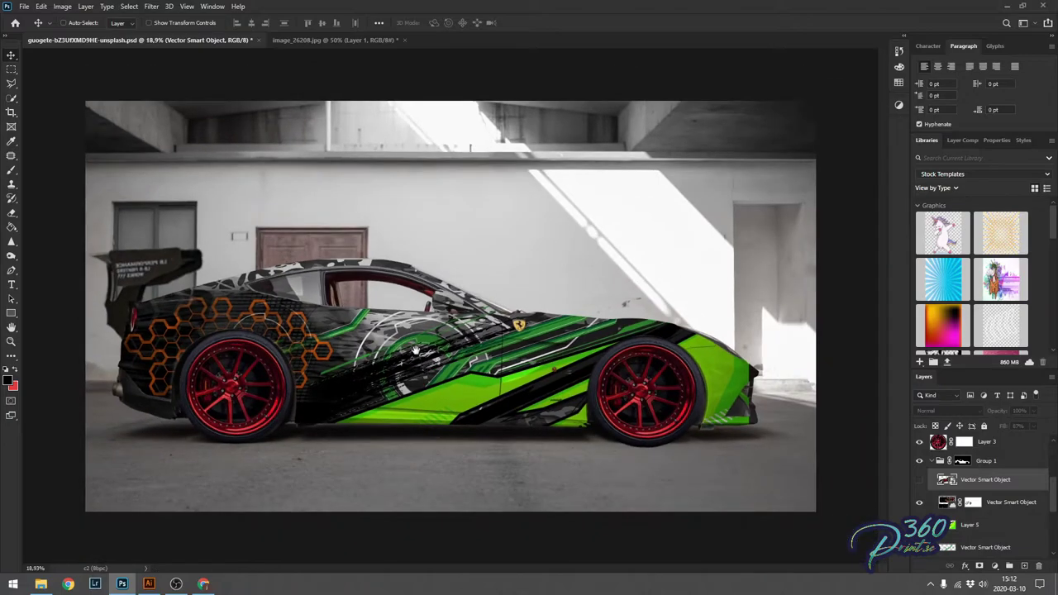
# Step: Toggle Layer 5 to identify its artwork and nudge the lime-green graphic slightly upward on the car body
pyautogui.click(918, 517)
pyautogui.click(920, 525)
pyautogui.click(919, 525)
pyautogui.moveTo(472, 409)
pyautogui.mouseDown()
pyautogui.moveTo(486, 403)
pyautogui.moveTo(479, 389)
pyautogui.moveTo(485, 398)
pyautogui.moveTo(474, 398)
pyautogui.mouseUp()
pyautogui.scroll(4, 448, 398)
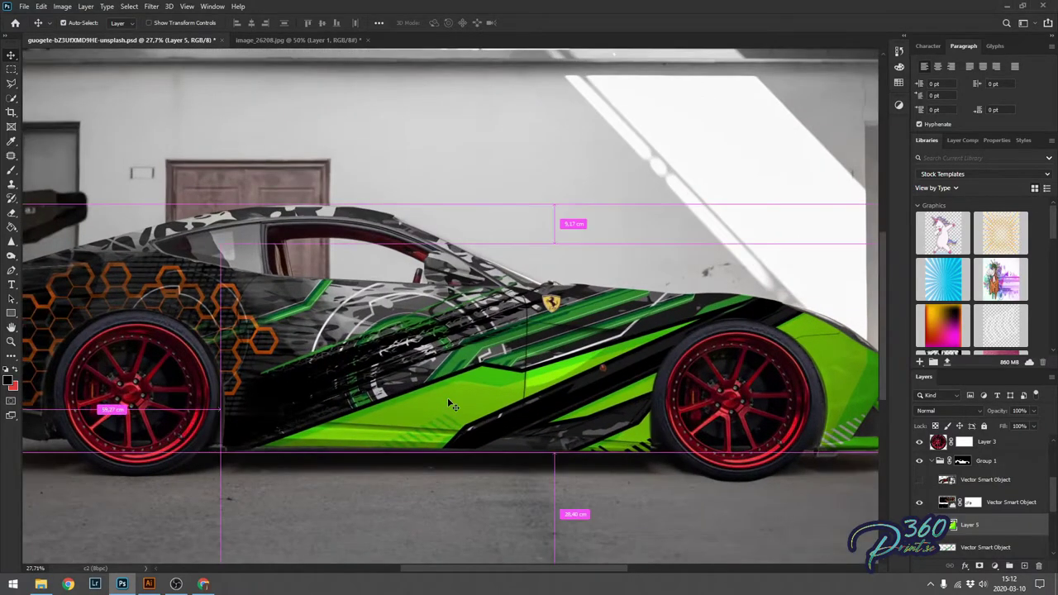
# Step: Undo the last nudge of the lime-green graphic and reposition it slightly lower on the car body
pyautogui.hotkey('ctrl', 'z')
pyautogui.moveTo(443, 474); pyautogui.dragTo(444, 492)
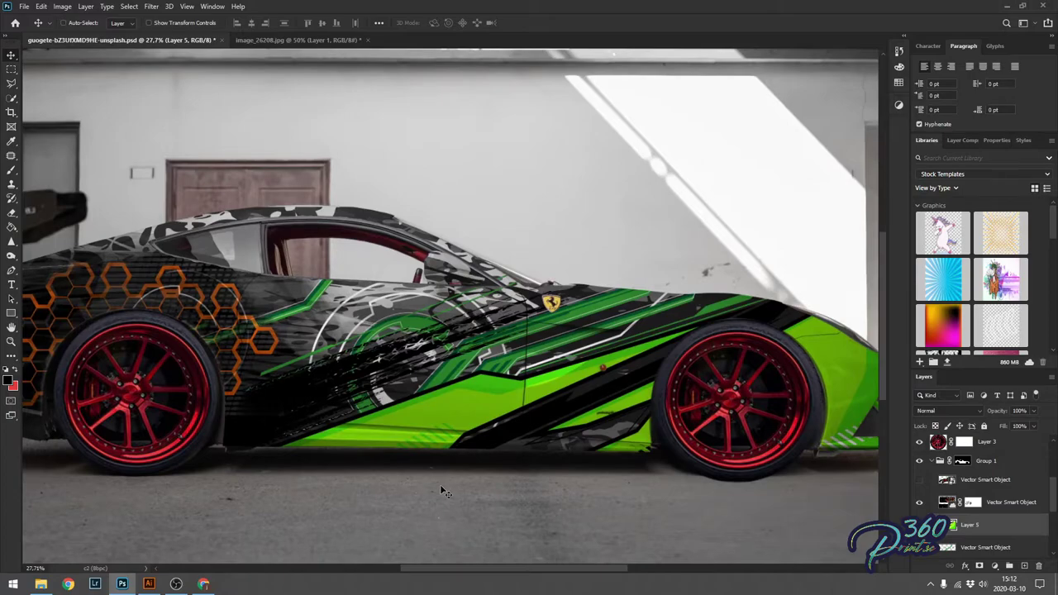
pyautogui.scroll(-2, 443, 492)
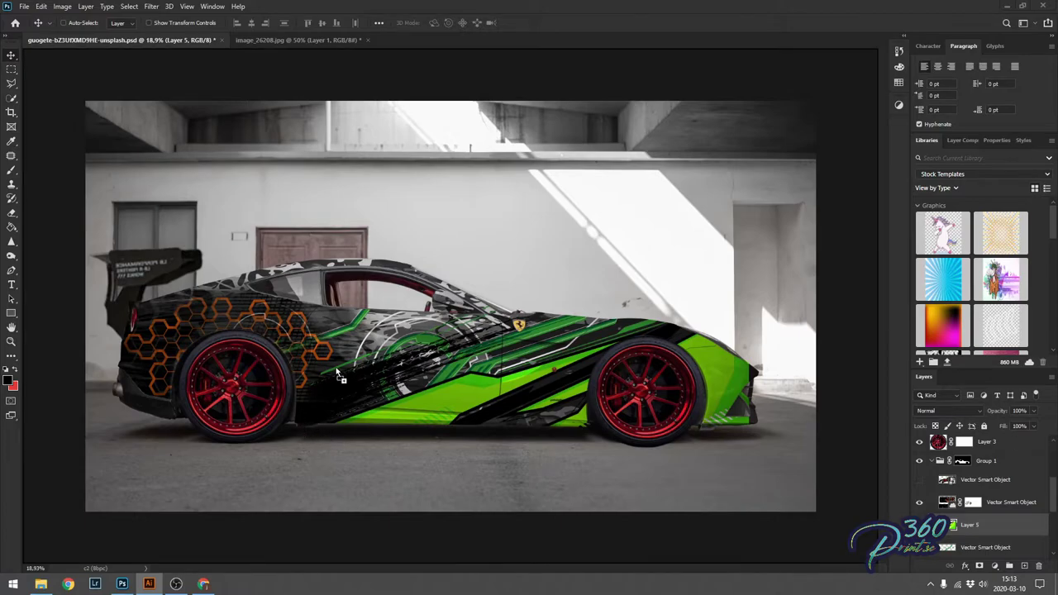
# Step: Place the 360 Print.se logo from Illustrator on the lower door and stack its layer below Layer 5
pyautogui.moveTo(375, 359); pyautogui.dragTo(476, 388)
pyautogui.moveTo(542, 416); pyautogui.dragTo(465, 382)
pyautogui.moveTo(993, 529); pyautogui.dragTo(1015, 550)
pyautogui.scroll(-1, 1005, 534)
pyautogui.moveTo(977, 459); pyautogui.dragTo(978, 492)
pyautogui.scroll(2, 397, 374)
pyautogui.moveTo(426, 310); pyautogui.dragTo(518, 396)
pyautogui.scroll(-5, 491, 341)
pyautogui.hotkey('ctrl', 't')
pyautogui.press('Return')
pyautogui.scroll(-3, 594, 387)
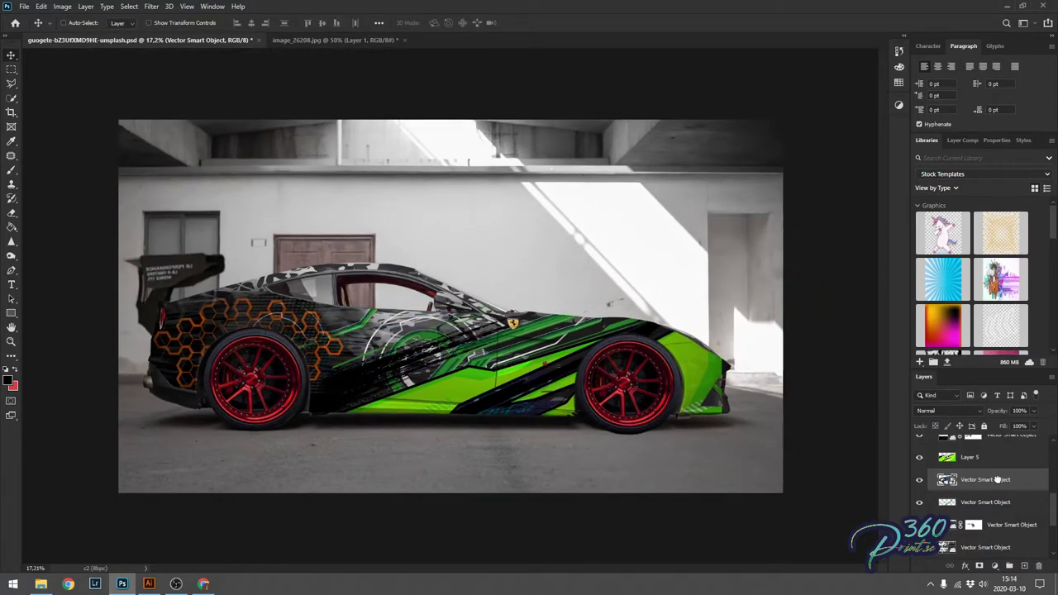
# Step: Raise the 360 Print.se logo layer above Layer 5 and transform the logo across the lower door area
pyautogui.moveTo(999, 485); pyautogui.dragTo(994, 453)
pyautogui.hotkey('ctrl', 't')
pyautogui.moveTo(569, 447); pyautogui.dragTo(564, 455)
pyautogui.moveTo(523, 411); pyautogui.dragTo(538, 397)
pyautogui.press('Return')
pyautogui.scroll(3, 468, 395)
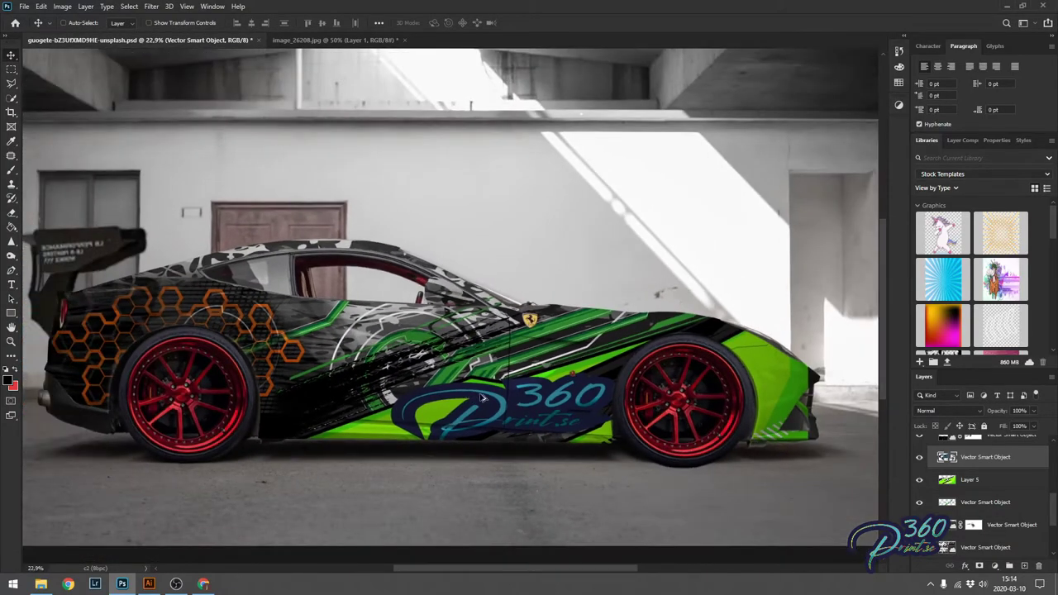
# Step: Shrink and tilt the 360 Print.se logo onto the front bumper beside the wheel, and delete its layer
pyautogui.hotkey('ctrl', 't')
pyautogui.moveTo(622, 368); pyautogui.dragTo(524, 394)
pyautogui.moveTo(495, 426); pyautogui.dragTo(790, 393)
pyautogui.moveTo(782, 390); pyautogui.dragTo(824, 405)
pyautogui.moveTo(783, 433); pyautogui.dragTo(785, 414)
pyautogui.press('Return')
pyautogui.scroll(5, 790, 404)
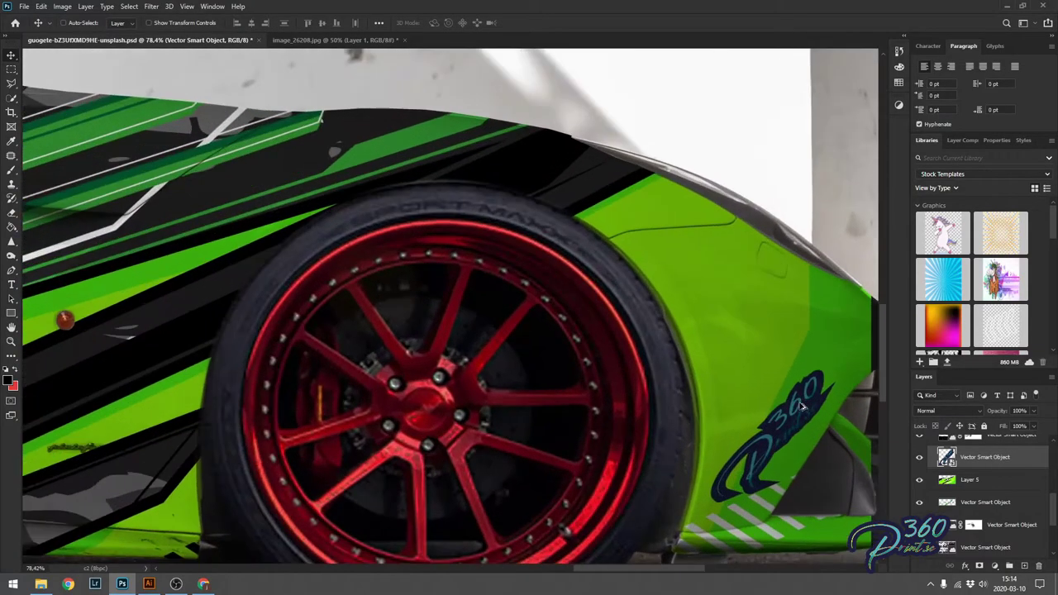
pyautogui.scroll(-5, 796, 428)
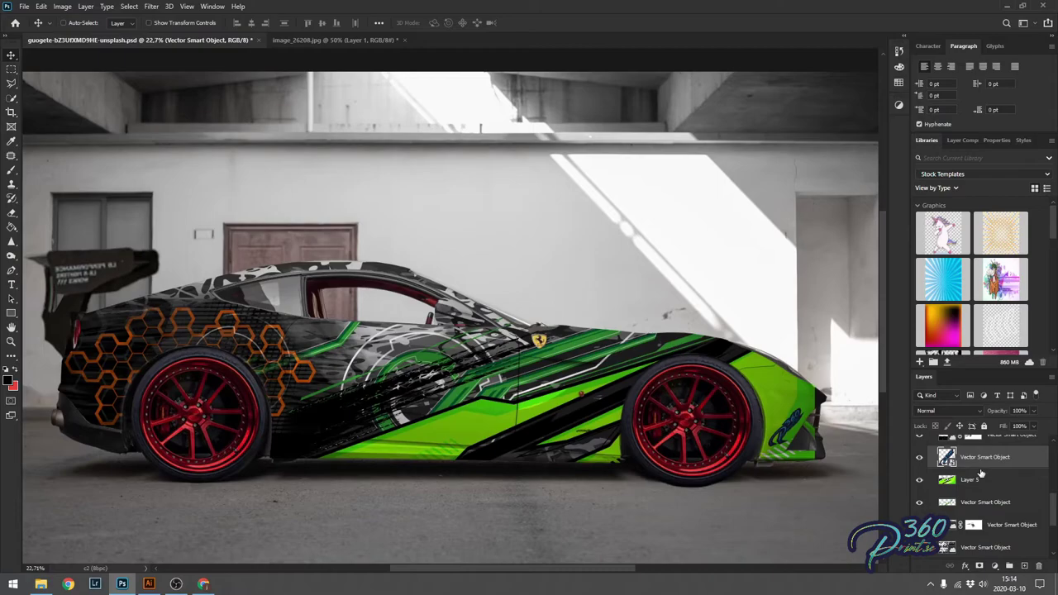
pyautogui.press('Delete')
# Step: Paste the 360 Print.se logo from Illustrator into the car document as a smart object, adding it to the current library
pyautogui.click(149, 584)
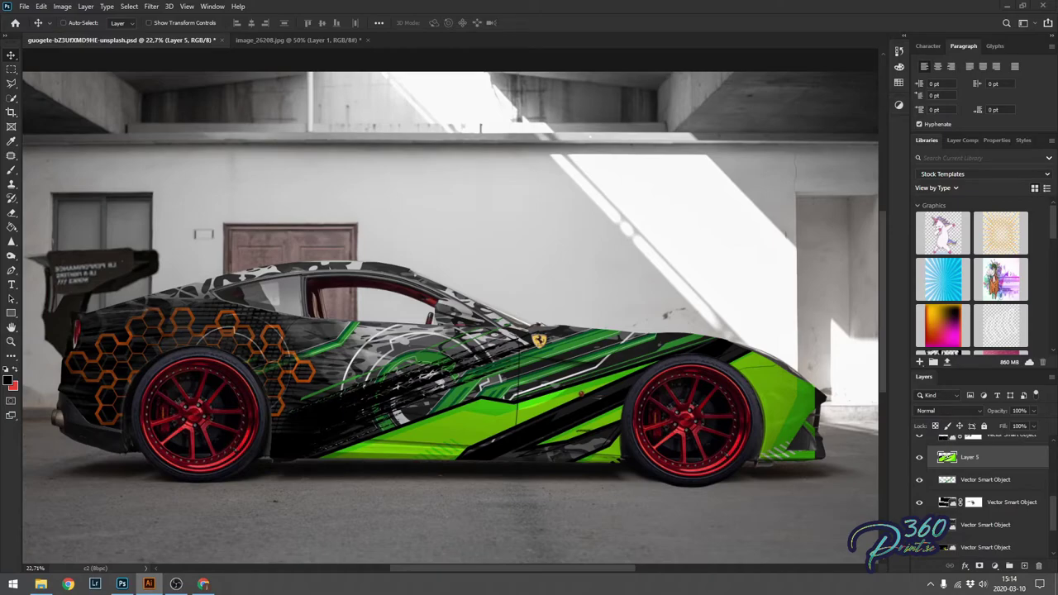
pyautogui.hotkey('alt', 'Tab')
pyautogui.hotkey('ctrl', 'v')
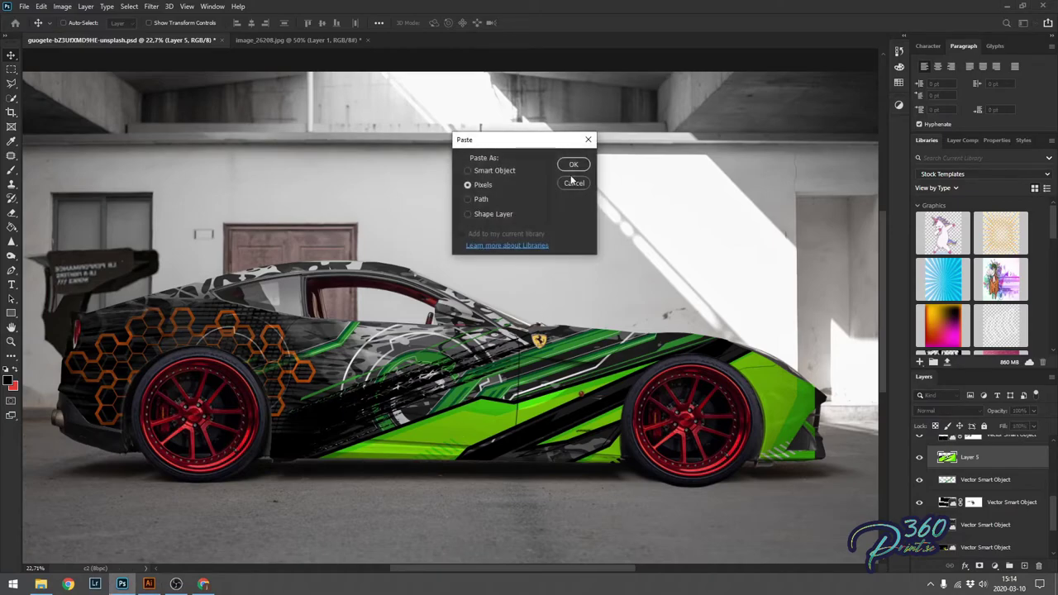
pyautogui.click(578, 168)
# Step: Position the pasted logo on the body behind the door's green stripe, scaling and tilting it to follow the stripe
pyautogui.moveTo(450, 322); pyautogui.dragTo(304, 343)
pyautogui.scroll(8, 394, 368)
pyautogui.scroll(4, 393, 366)
pyautogui.moveTo(339, 280); pyautogui.dragTo(385, 202)
pyautogui.moveTo(362, 273); pyautogui.dragTo(662, 542)
pyautogui.moveTo(753, 569); pyautogui.dragTo(832, 522)
pyautogui.moveTo(828, 475); pyautogui.dragTo(686, 277)
pyautogui.moveTo(592, 273); pyautogui.dragTo(541, 264)
pyautogui.moveTo(660, 329); pyautogui.dragTo(647, 348)
pyautogui.moveTo(577, 296); pyautogui.dragTo(594, 307)
pyautogui.moveTo(600, 218)
pyautogui.mouseDown()
pyautogui.moveTo(621, 197)
pyautogui.moveTo(608, 211)
pyautogui.mouseUp()
pyautogui.moveTo(576, 252); pyautogui.dragTo(580, 243)
pyautogui.scroll(-5, 631, 267)
pyautogui.hotkey('alt', 'space')
pyautogui.click(632, 268)
pyautogui.scroll(3, 420, 402)
pyautogui.moveTo(419, 400); pyautogui.dragTo(304, 321)
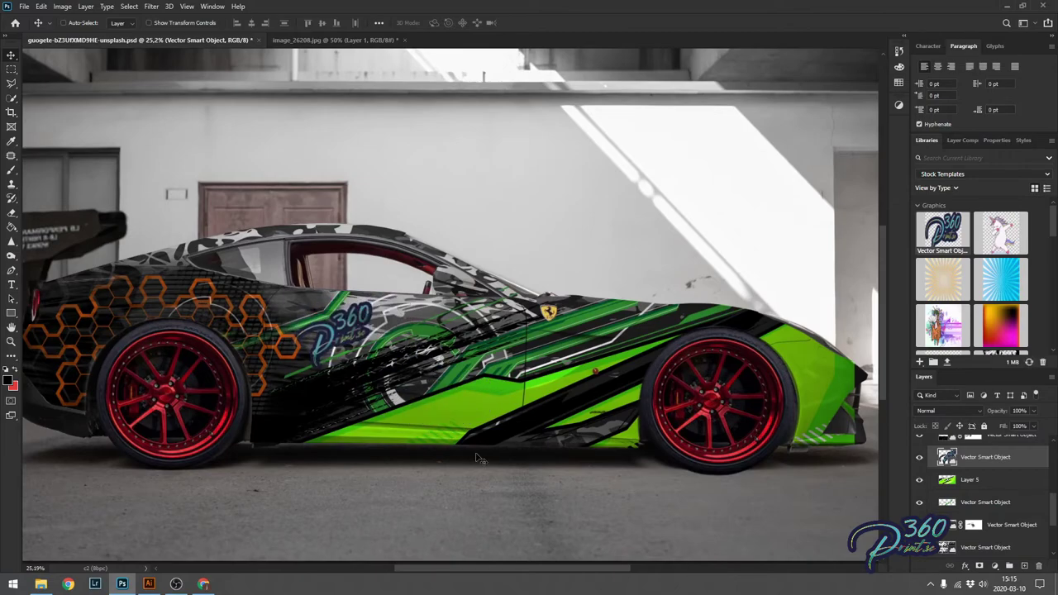
# Step: Move the 360 Print.se logo onto the side mirror, scale it down and rotate it to fit the mirror housing
pyautogui.hotkey('ctrl', 't')
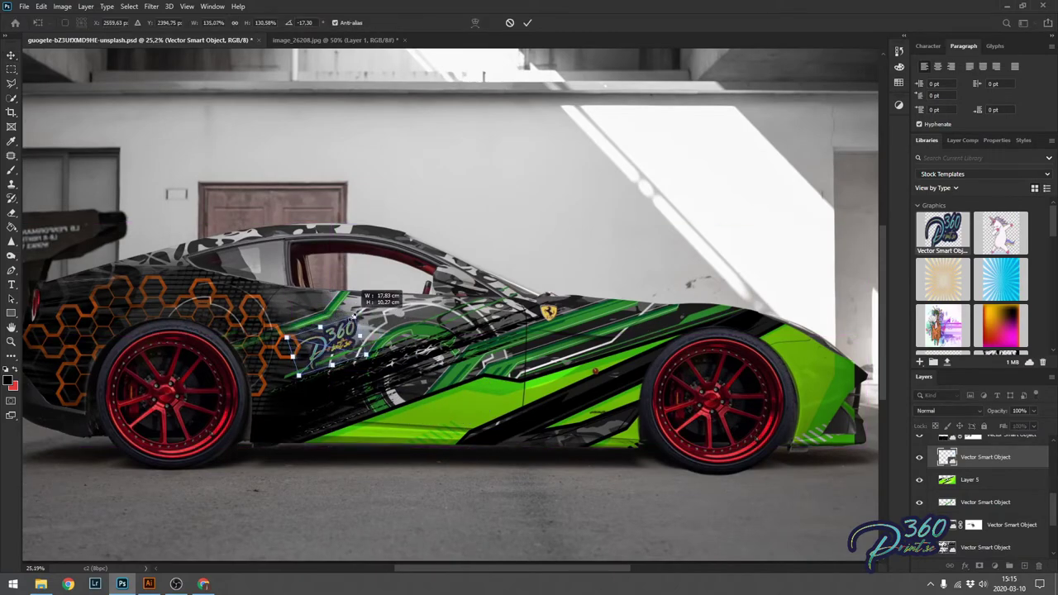
pyautogui.moveTo(366, 327); pyautogui.dragTo(466, 279)
pyautogui.scroll(5, 466, 279)
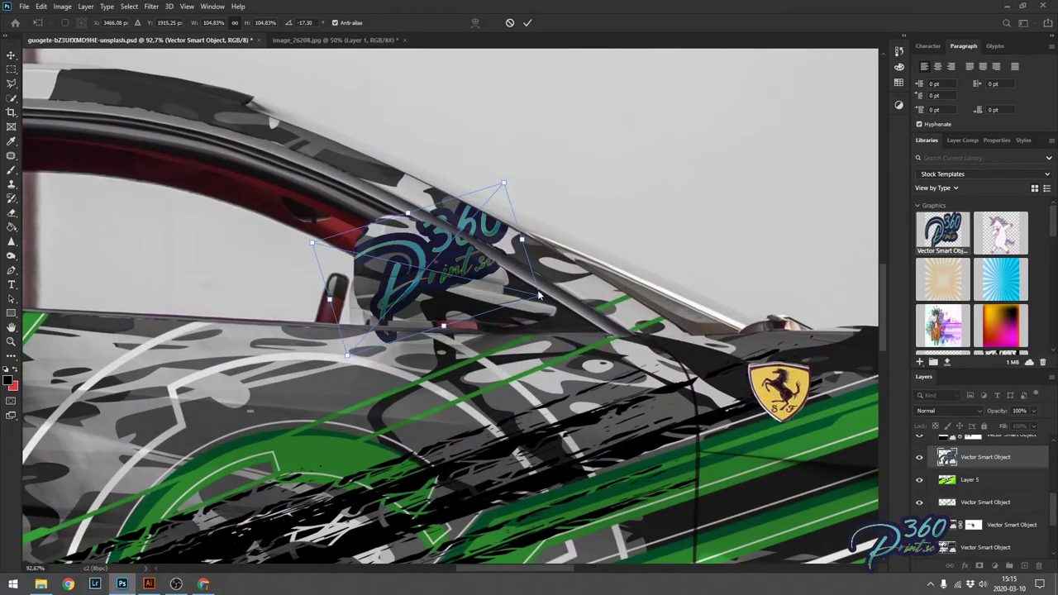
pyautogui.moveTo(549, 296); pyautogui.dragTo(538, 358)
pyautogui.moveTo(534, 224); pyautogui.dragTo(470, 245)
pyautogui.moveTo(453, 270); pyautogui.dragTo(498, 256)
pyautogui.press('Return')
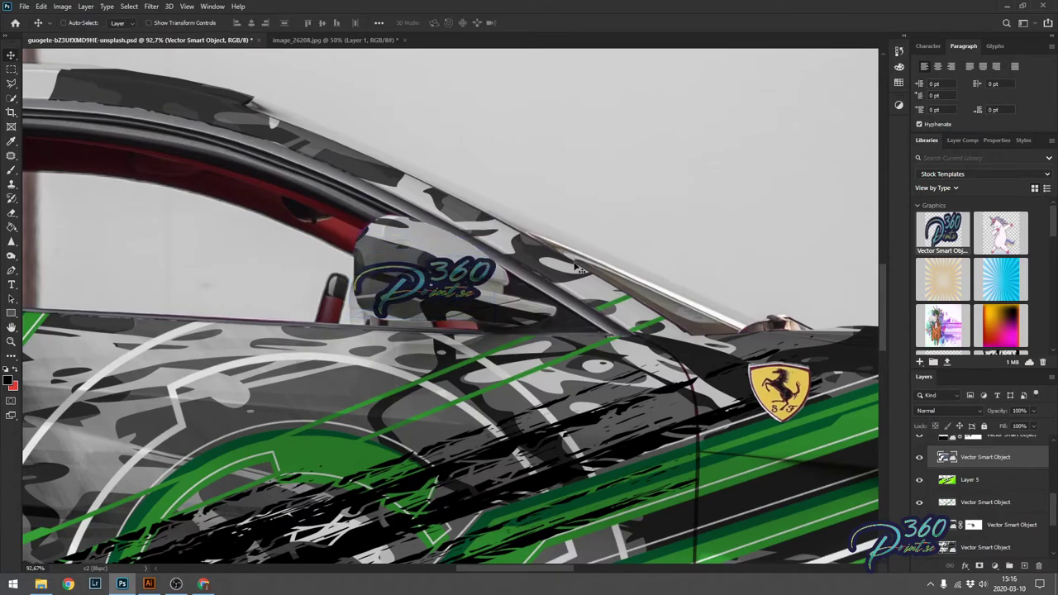
# Step: Examine the mirror logo and the complete wrap design, including in full-screen view
pyautogui.scroll(-4, 504, 287)
pyautogui.scroll(-1, 441, 300)
pyautogui.scroll(5, 369, 325)
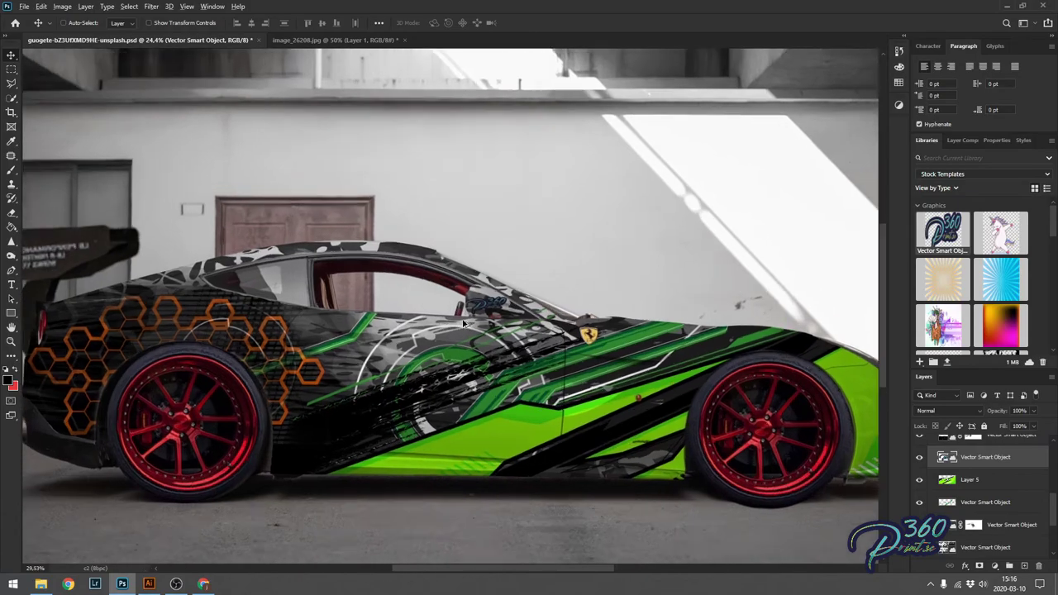
pyautogui.scroll(-3, 506, 346)
pyautogui.scroll(-1, 506, 346)
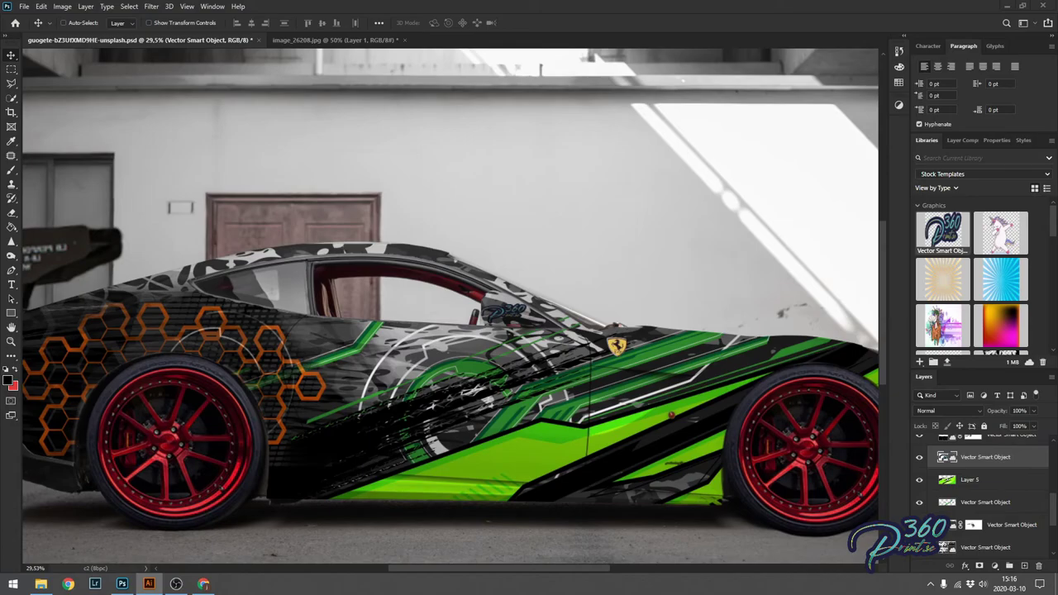
pyautogui.scroll(-4, 423, 323)
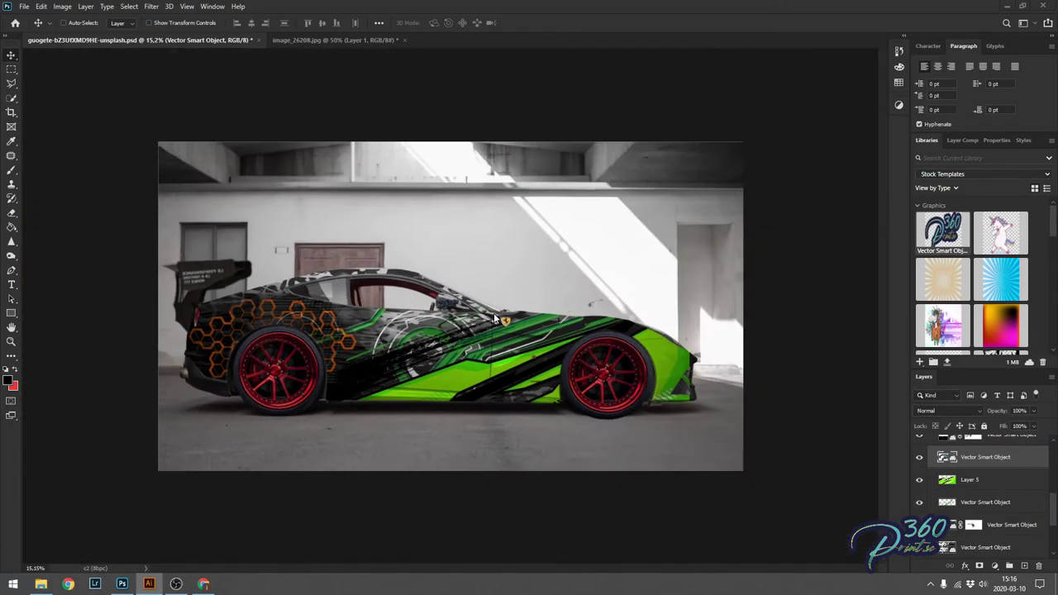
pyautogui.scroll(2, 424, 324)
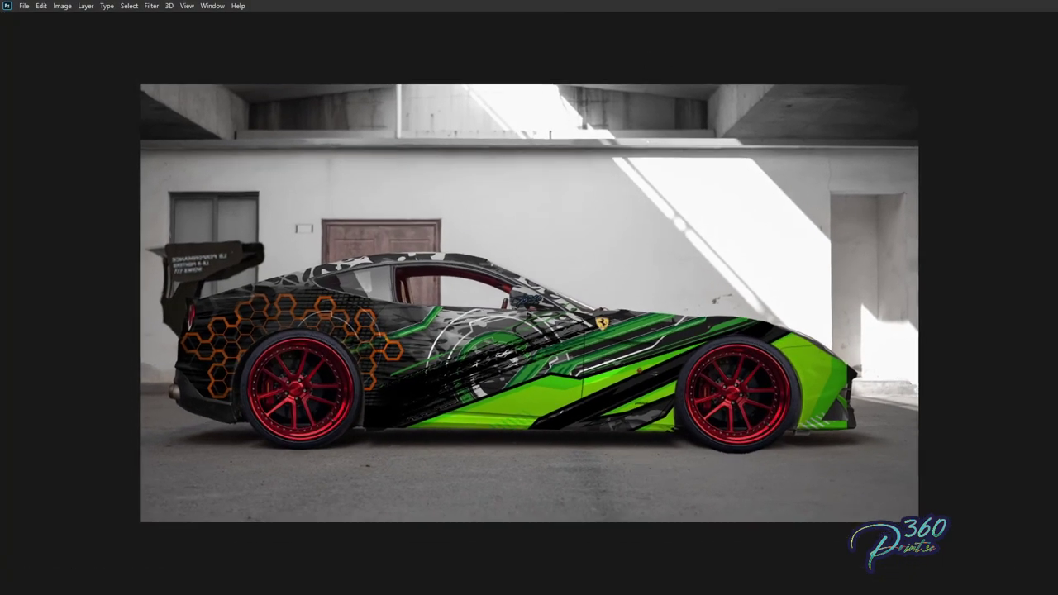
pyautogui.scroll(2, 658, 260)
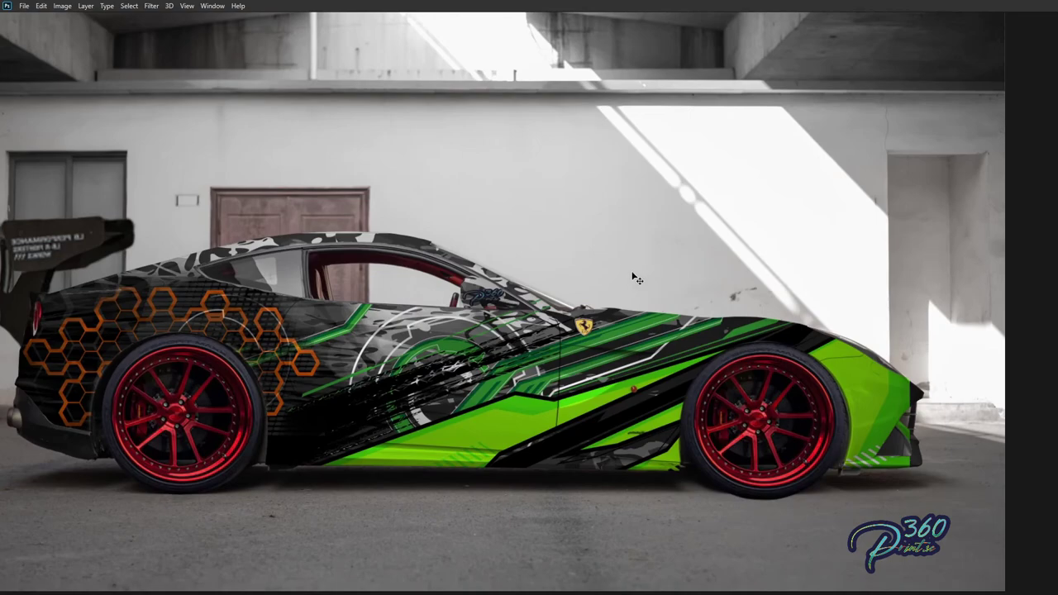
pyautogui.scroll(1, 620, 271)
pyautogui.moveTo(503, 286); pyautogui.dragTo(590, 288)
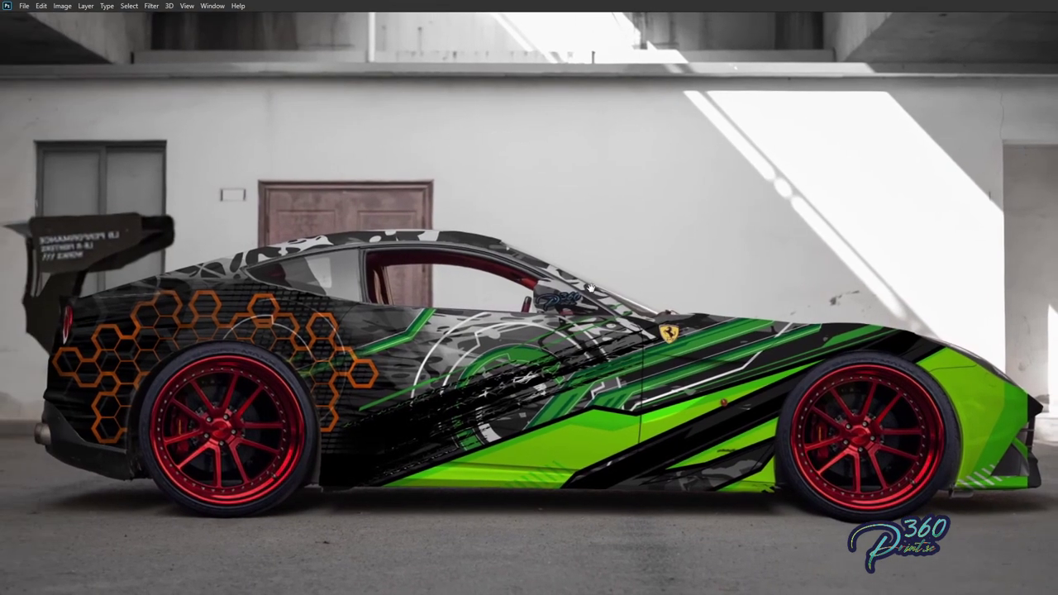